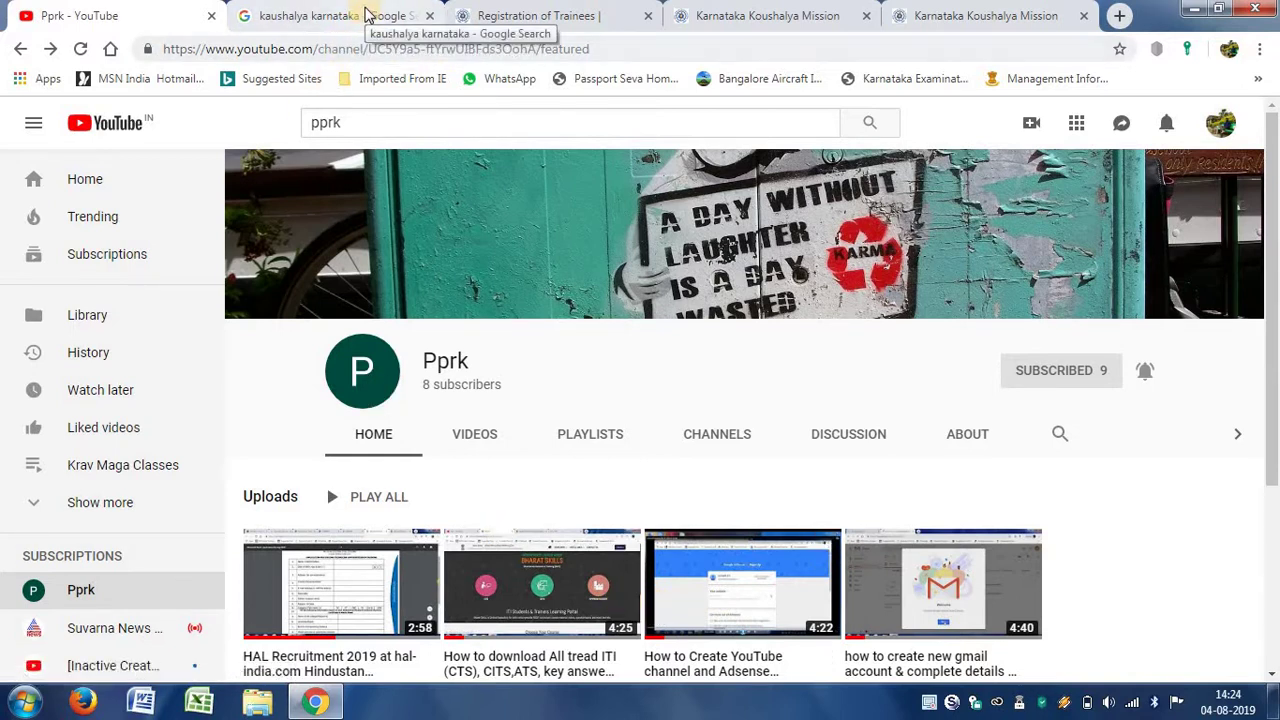
Bring up the Registration of Trainees article on kaushalkar.com from the search results and show the site's registration options.
left_click(365, 14)
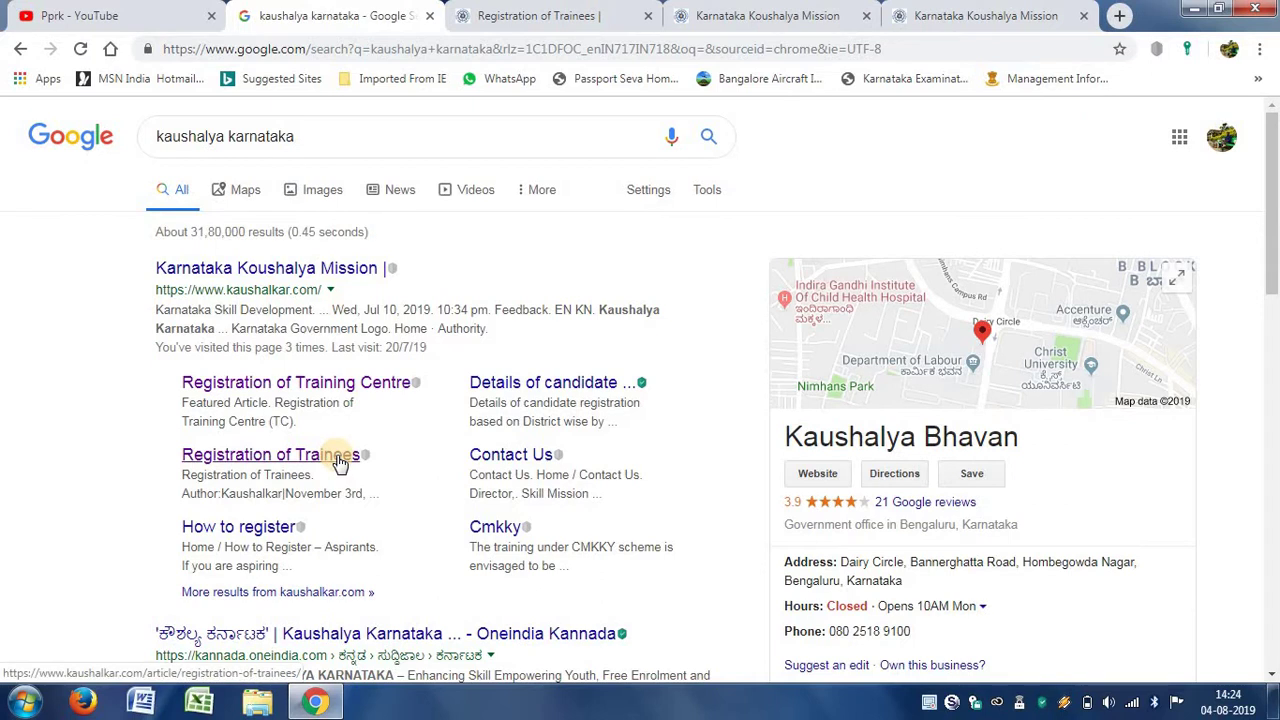
left_click(626, 15)
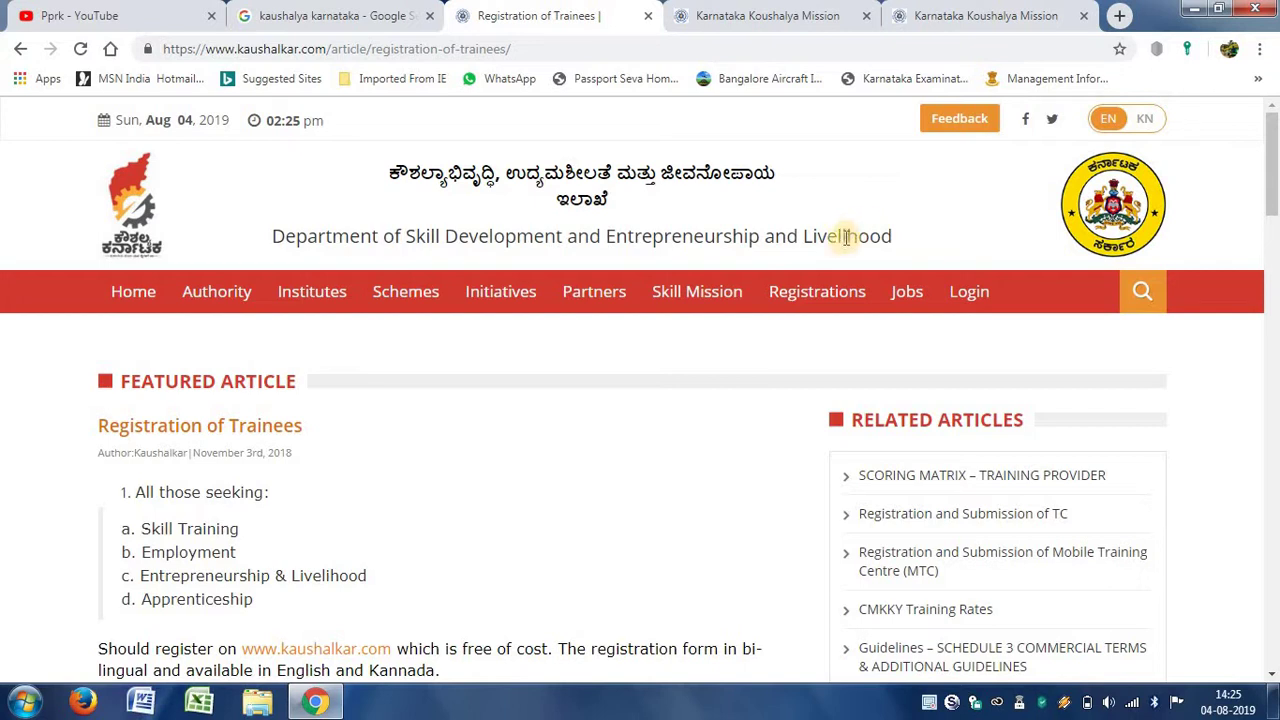
mouse_move(835, 290)
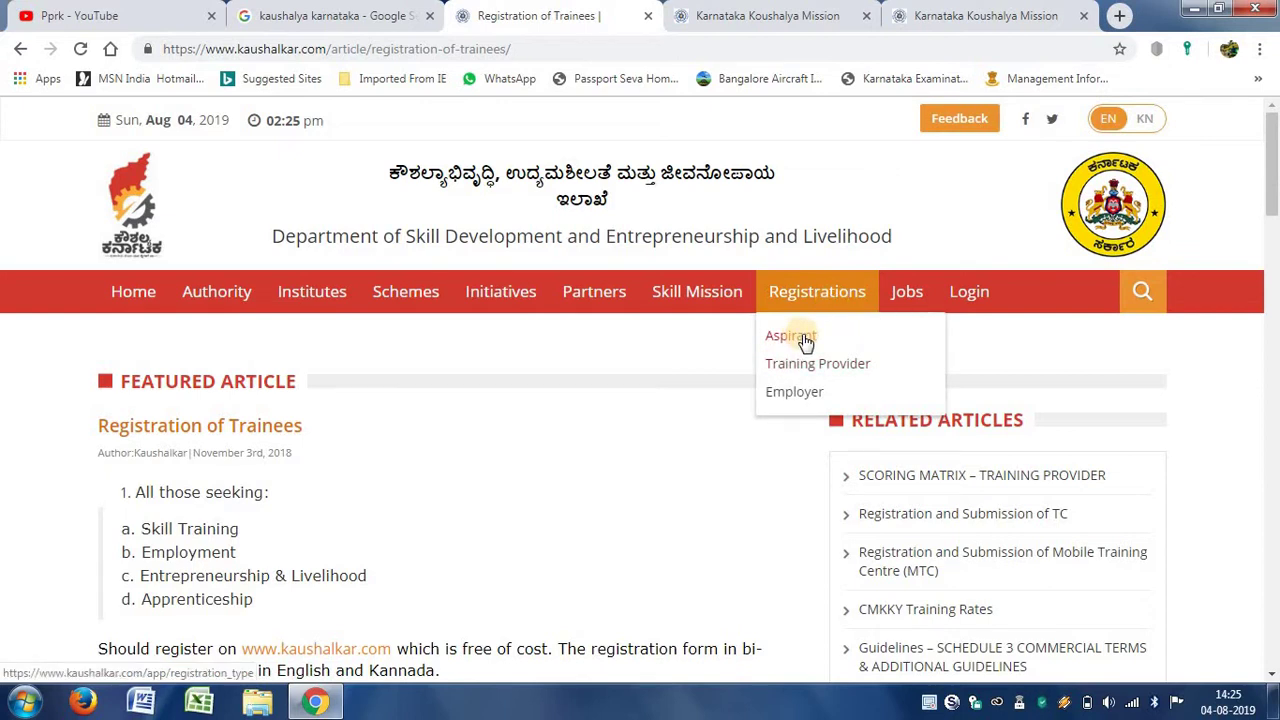
On the Koushalya Mission registration page, choose Skill and proceed to the registration form without entering an Aadhaar number.
left_click(770, 13)
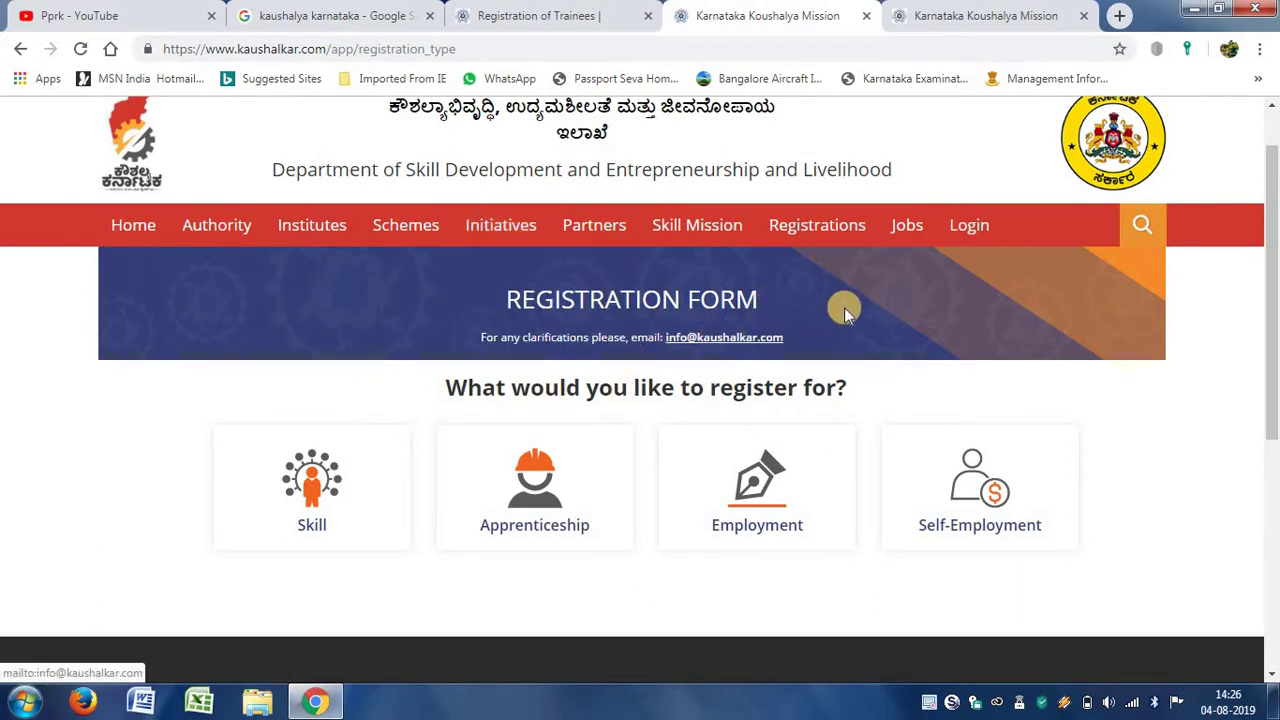
left_click(334, 488)
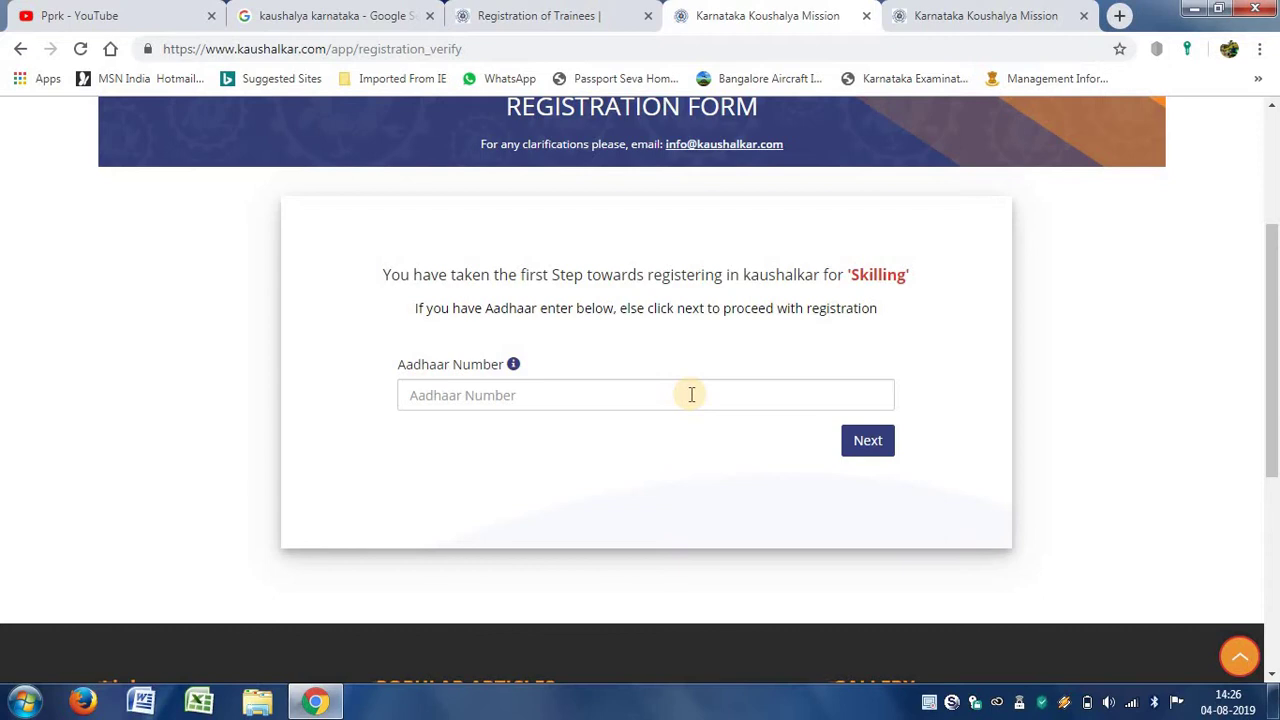
left_click(870, 452)
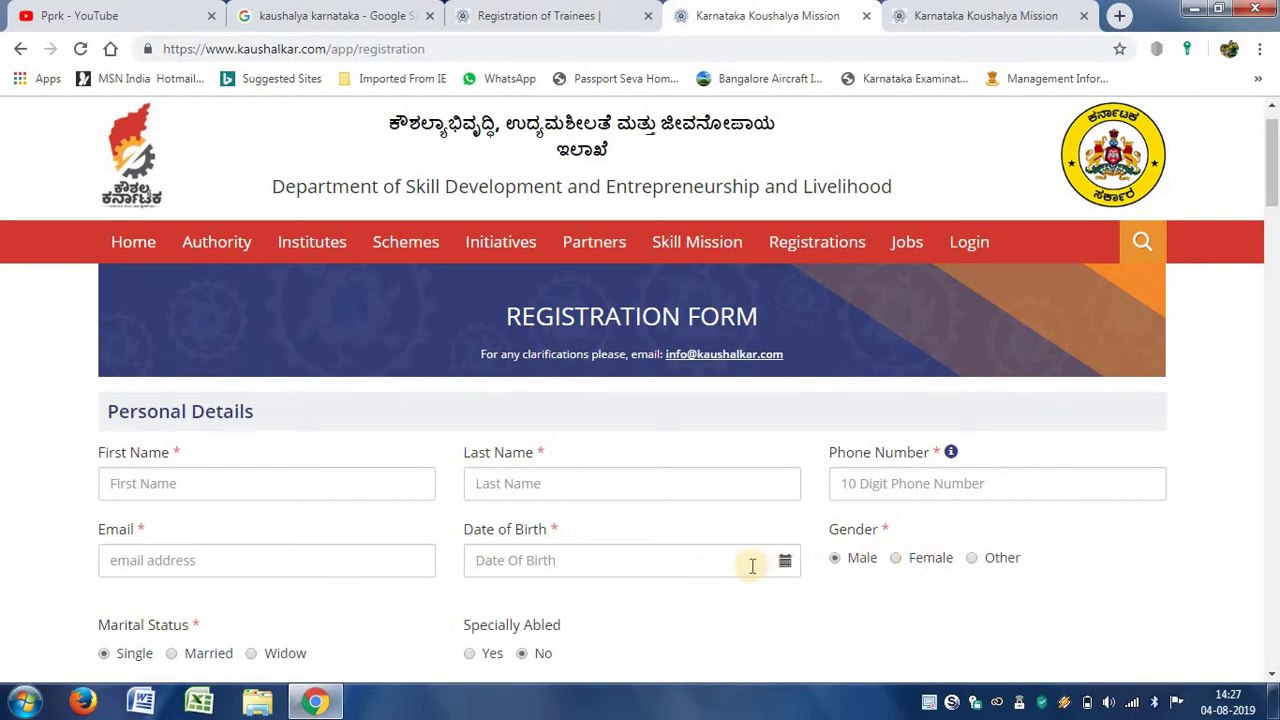
Set the religion to Hindu in the Personal Details section.
scroll(594, 563, "down", 4)
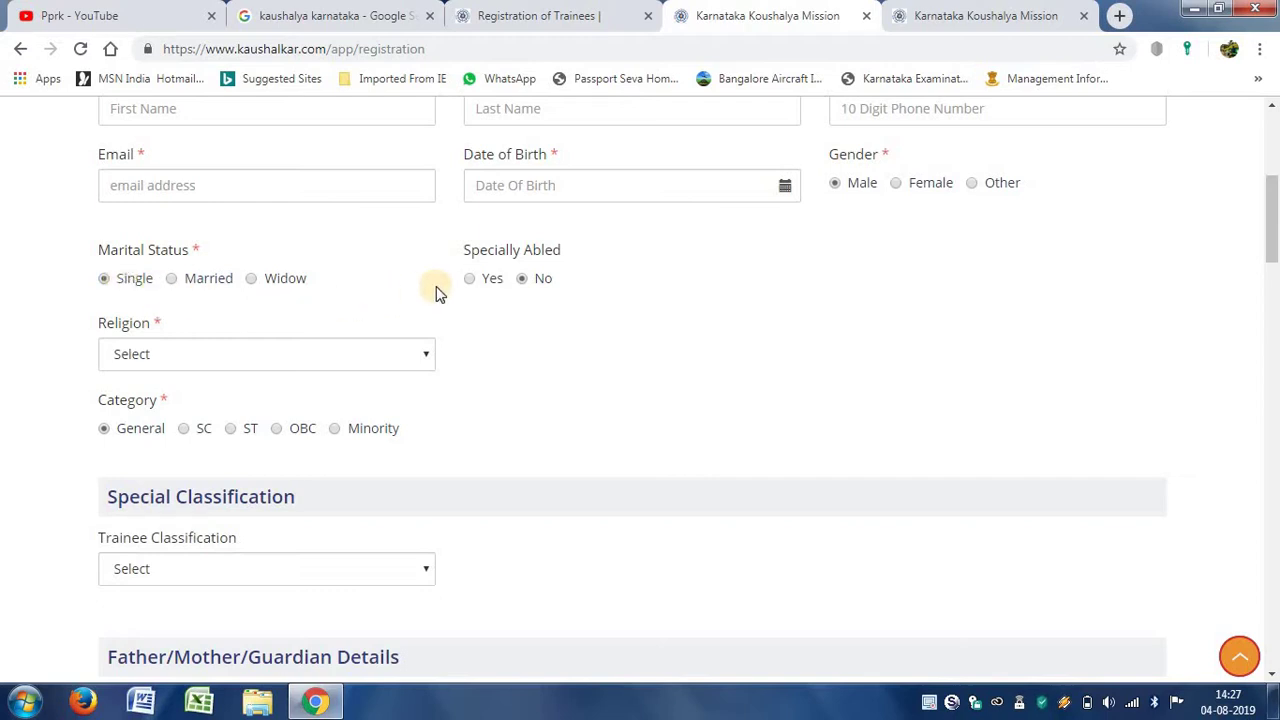
left_click(410, 356)
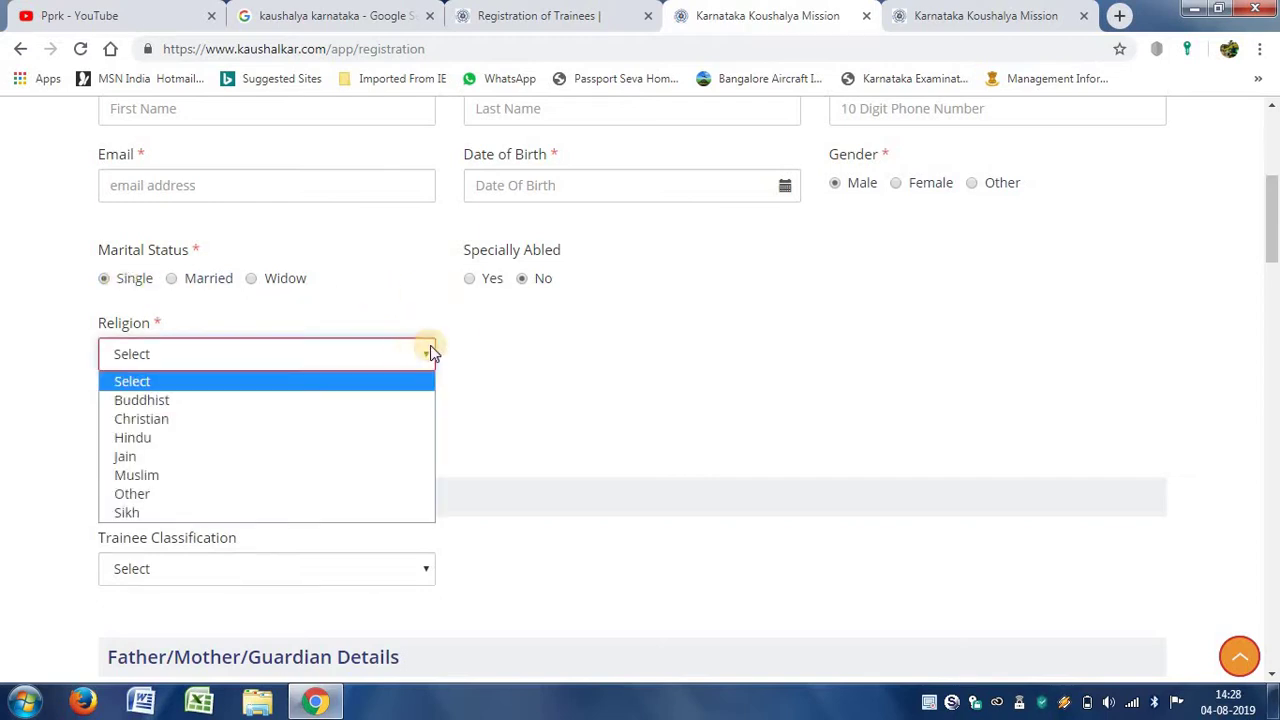
left_click(337, 440)
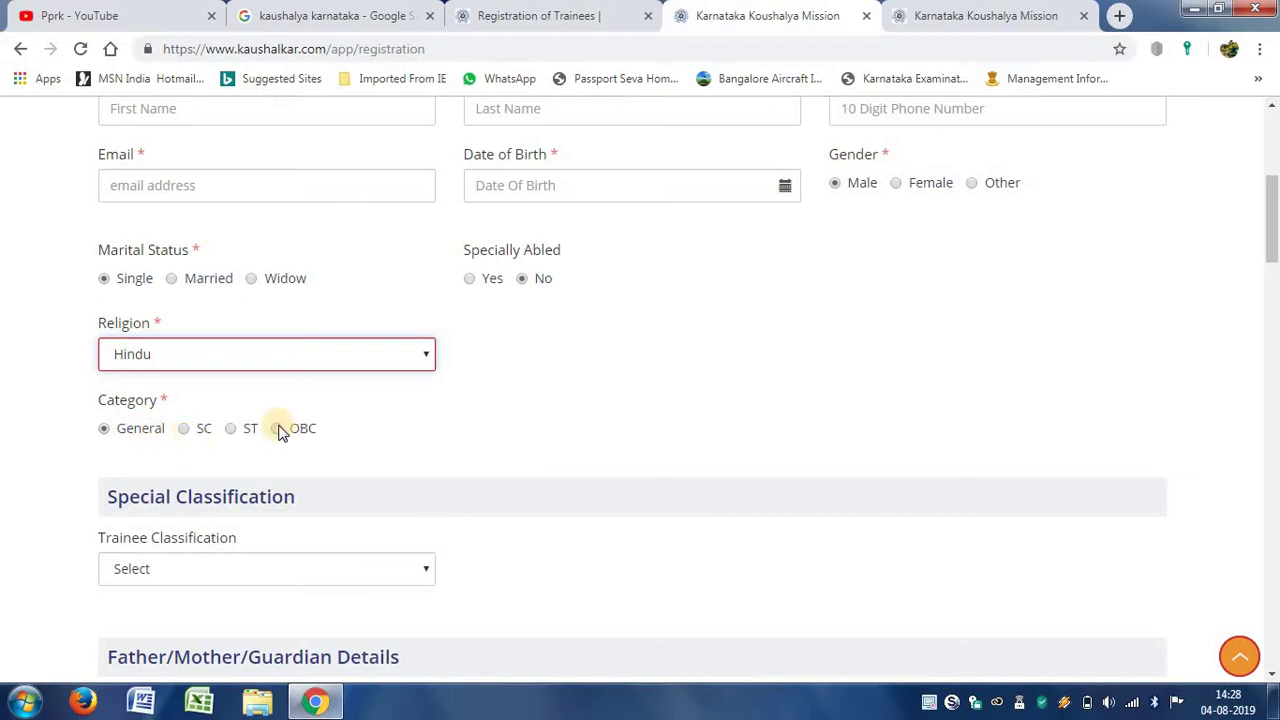
left_click(549, 390)
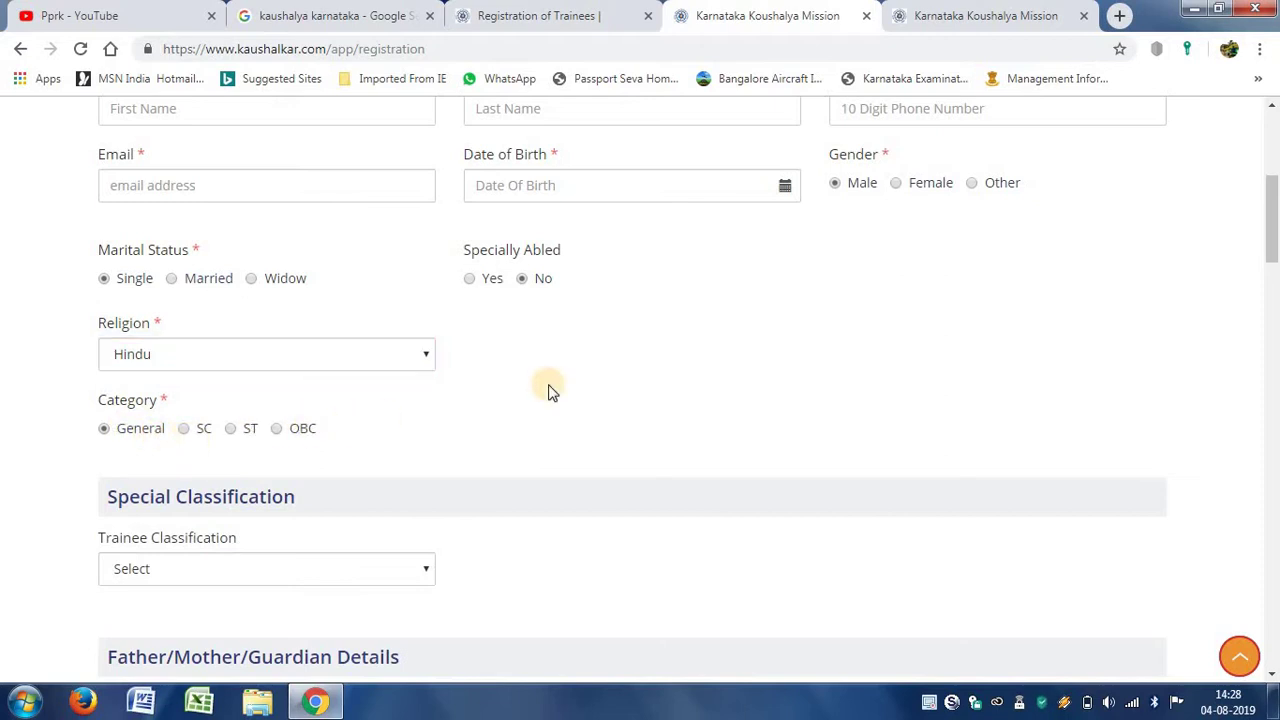
Review the available Trainee Classification options under Special Classification without choosing one.
scroll(549, 390, "down", 3)
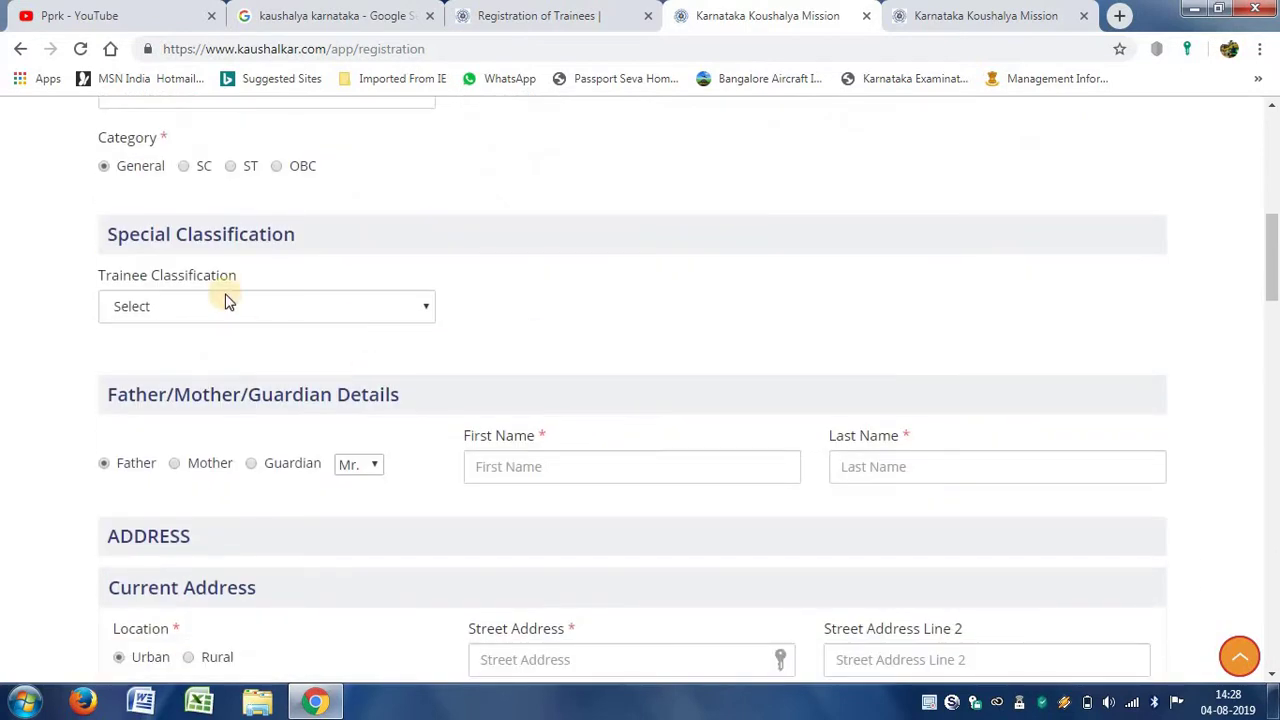
left_click(424, 310)
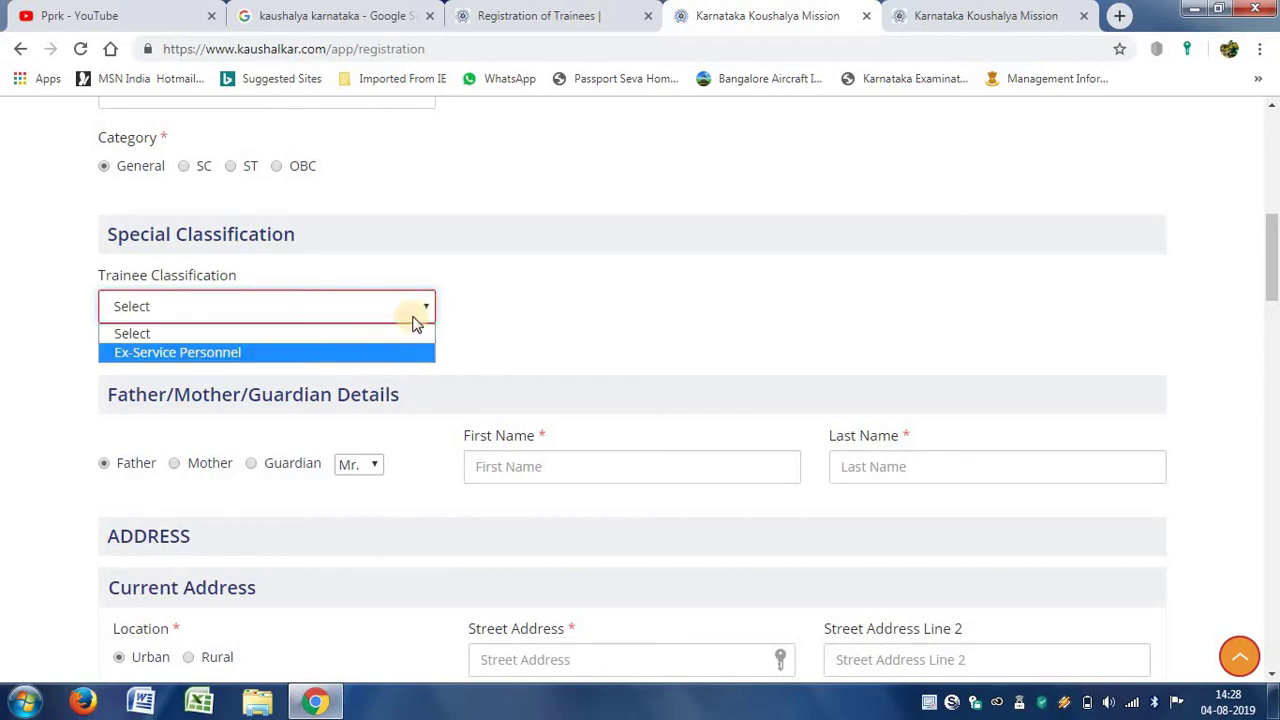
left_click(487, 296)
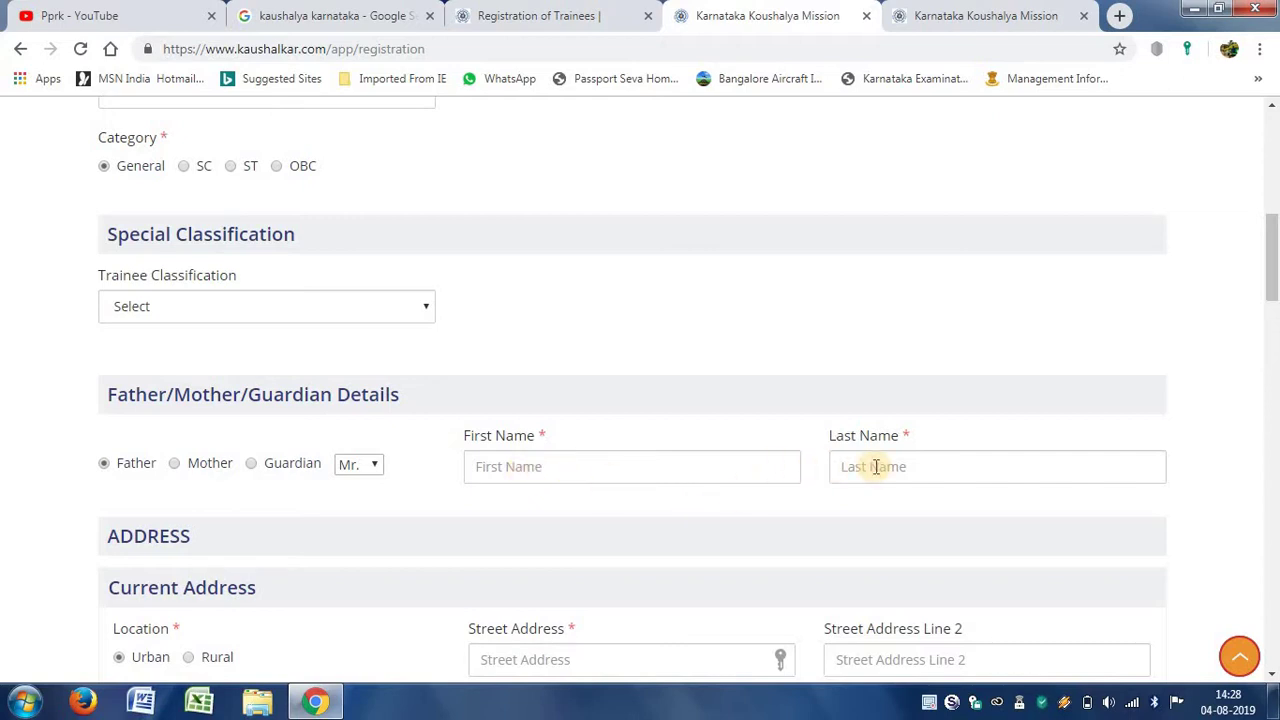
Answer Yes to whether the permanent address is the same as the current address.
scroll(875, 467, "down", 4)
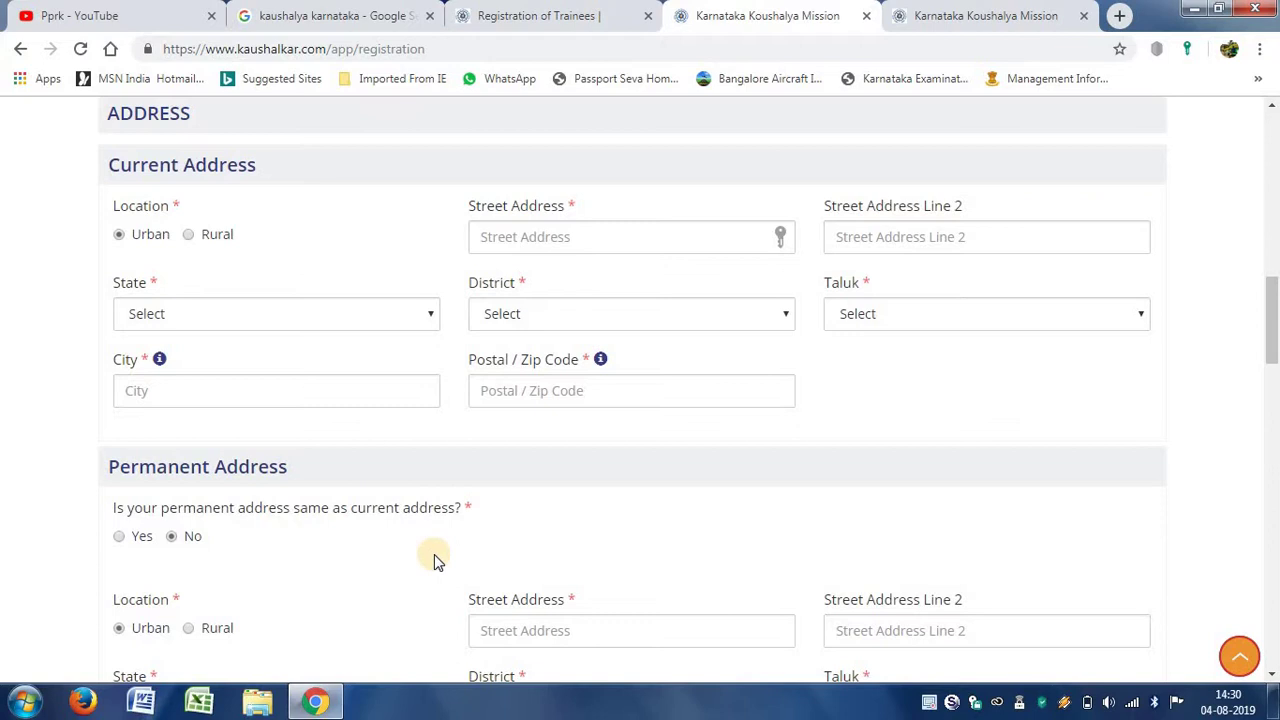
scroll(434, 560, "down", 2)
scroll(434, 557, "down", 3)
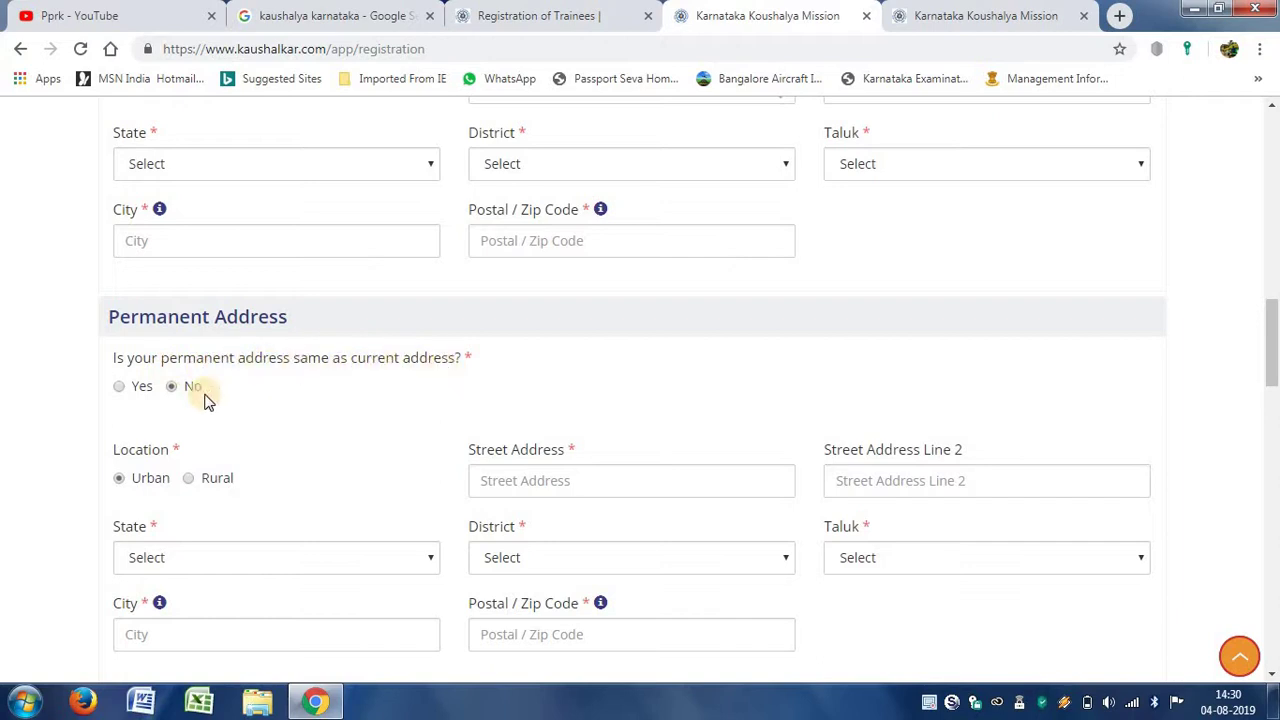
left_click(138, 390)
Set the education level to Under Graduate in Educational Details.
scroll(320, 400, "down", 5)
left_click(423, 380)
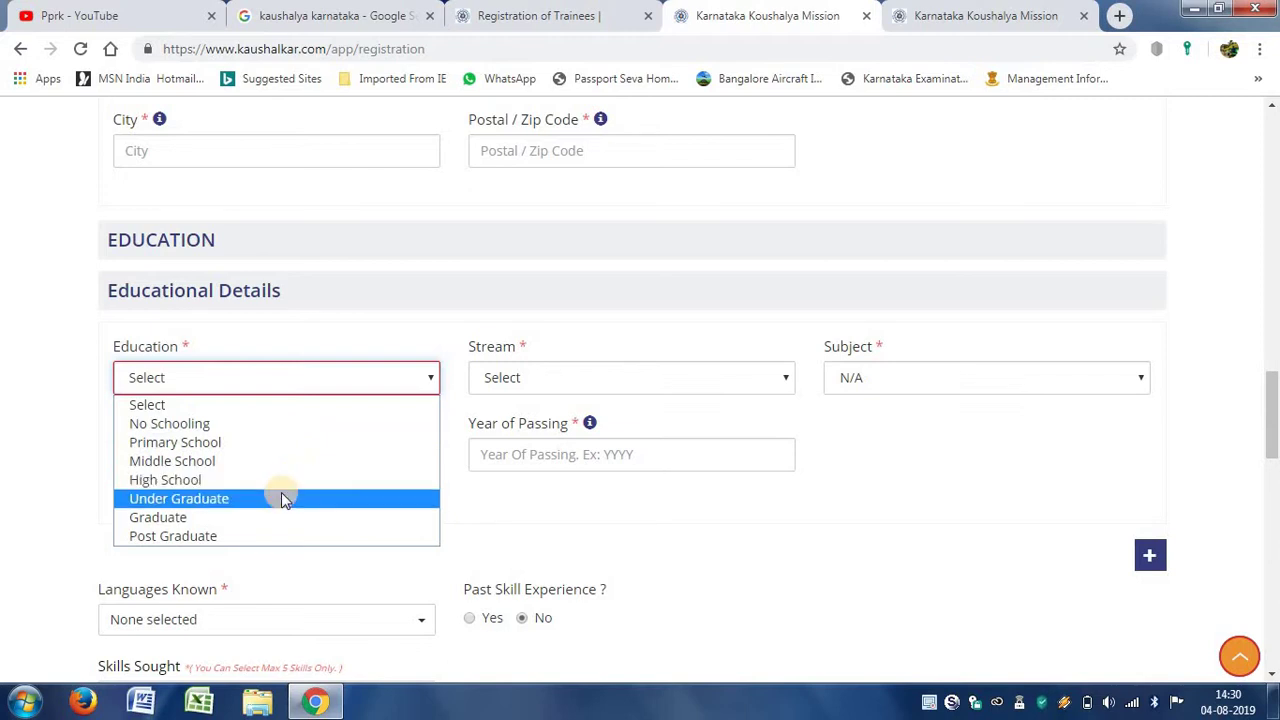
left_click(246, 536)
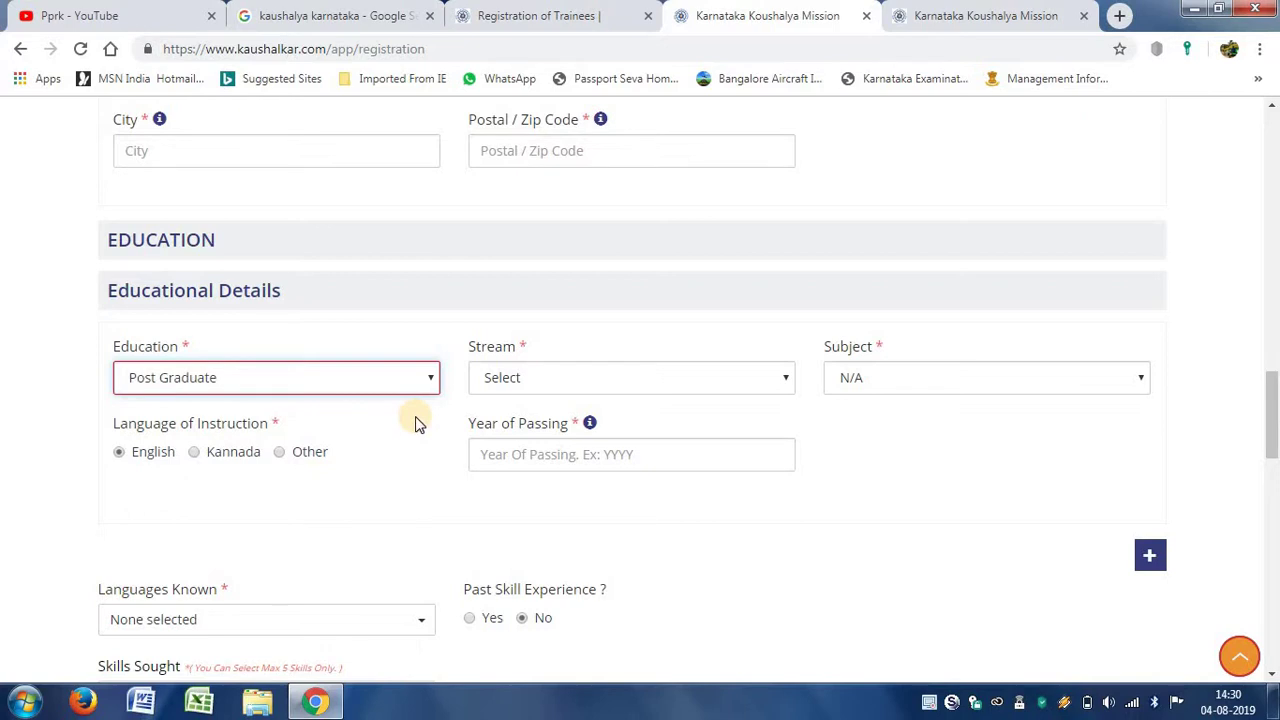
key("Up")
key("Up")
Set the education stream to Diploma and the subject to Mechanical.
left_click(720, 365)
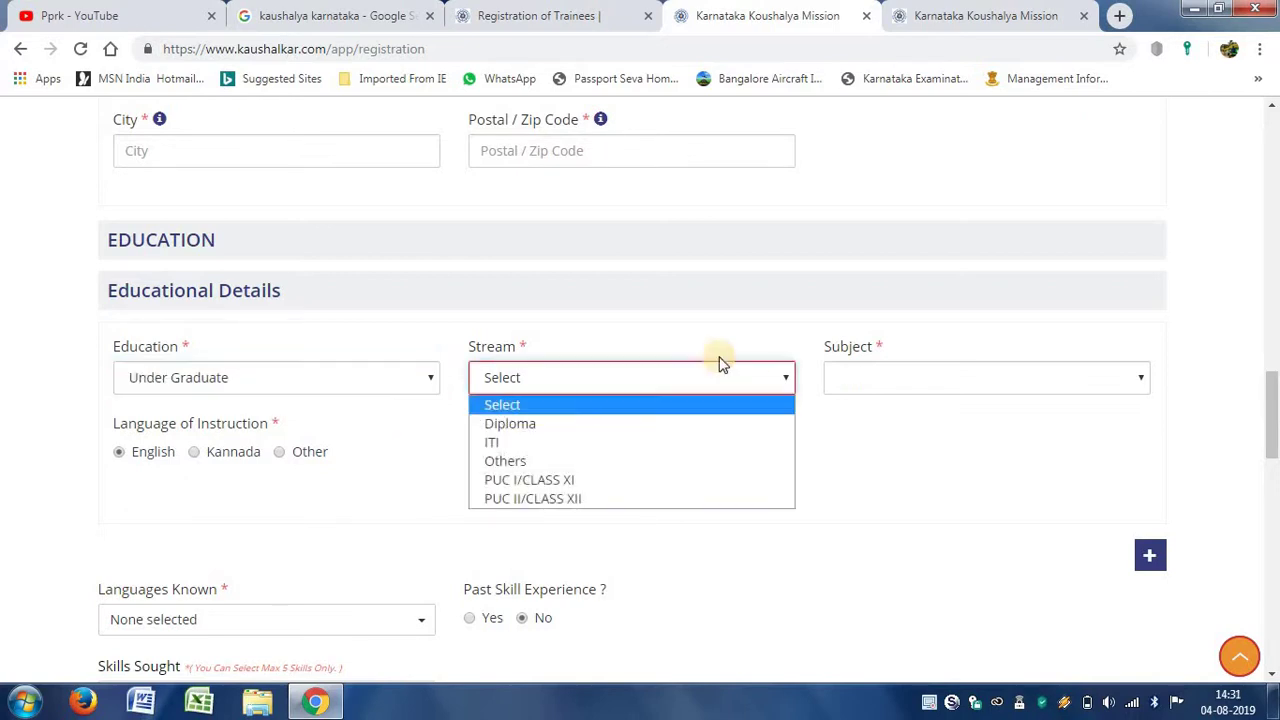
key("Down")
key("Return")
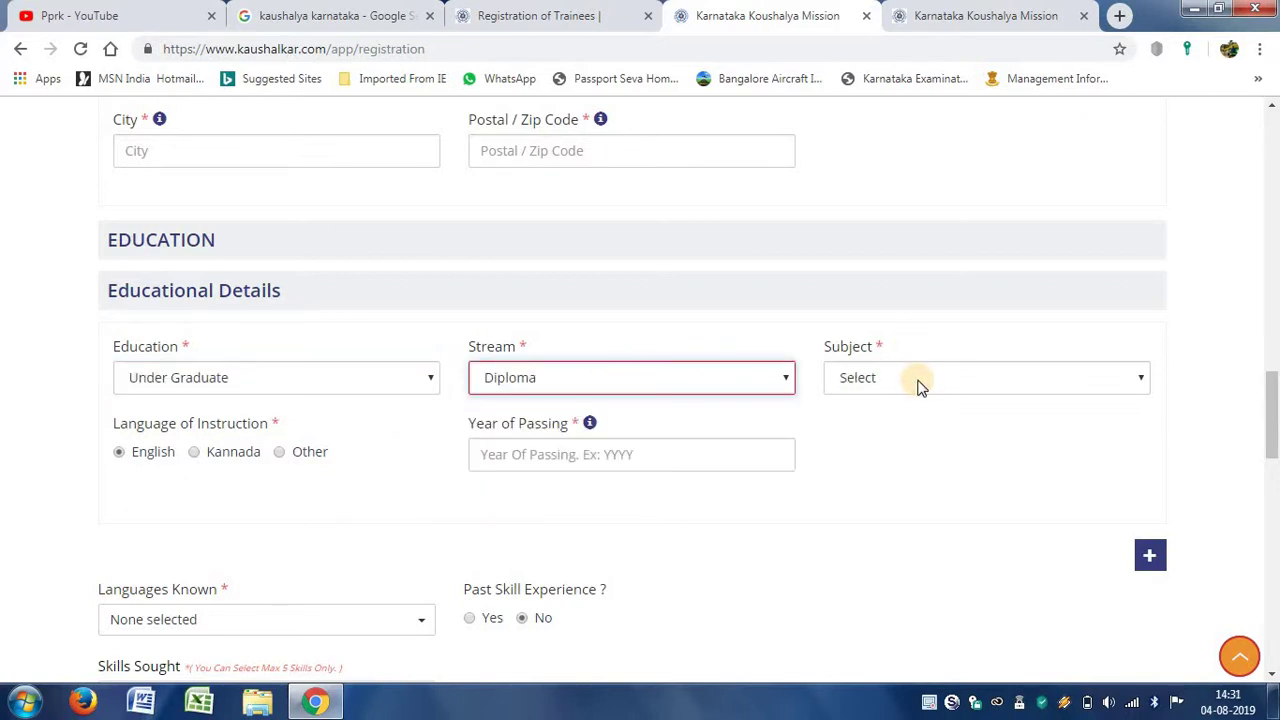
left_click(916, 380)
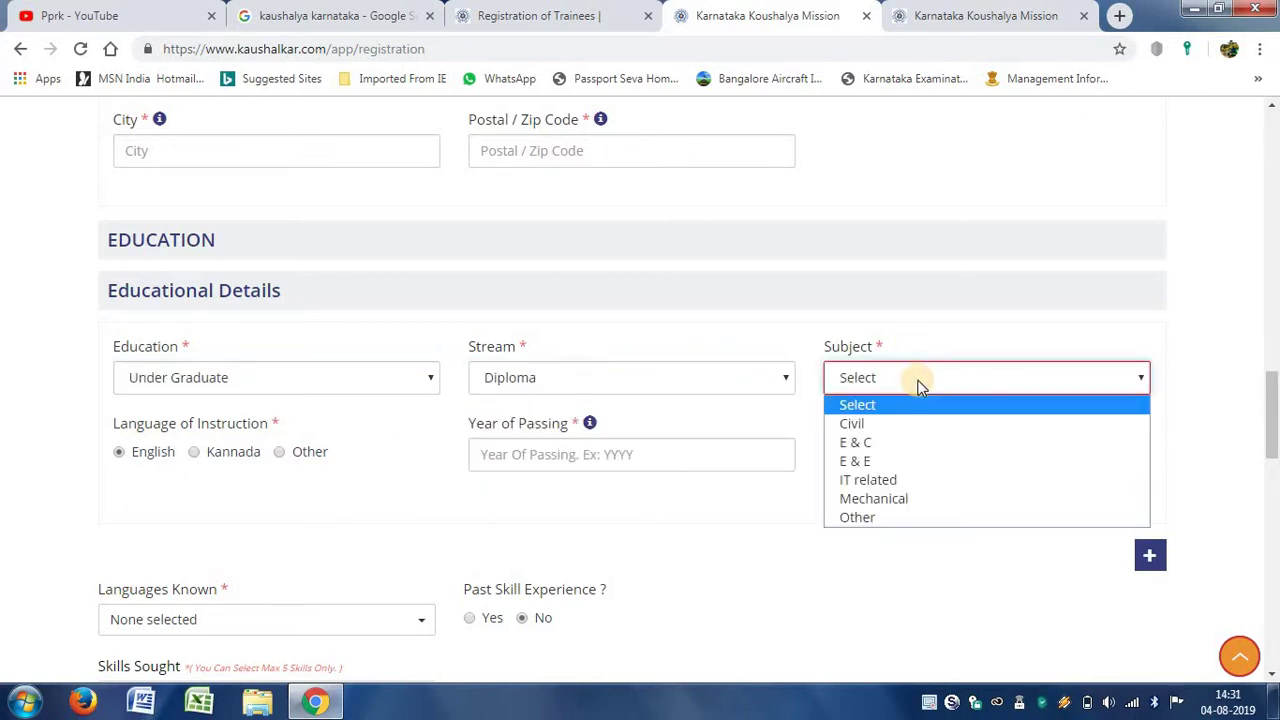
left_click(886, 499)
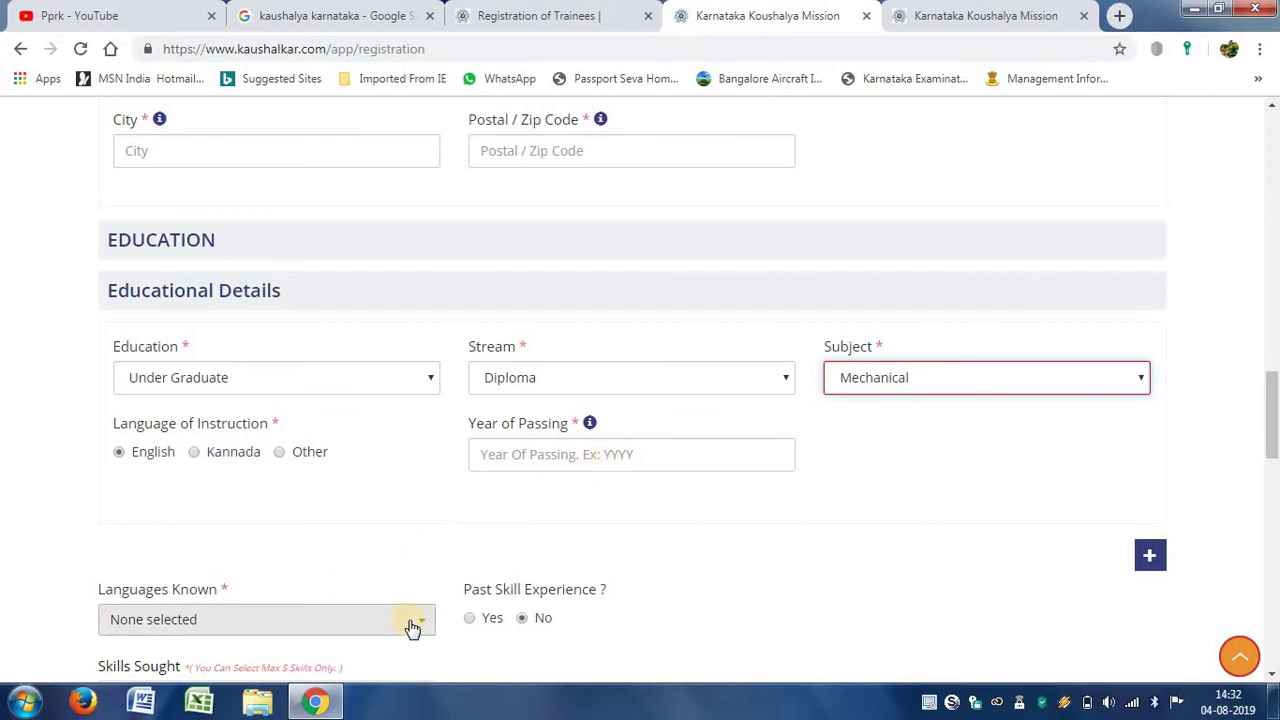
Review the options offered for Languages Known and Skills Sought without selecting any.
scroll(390, 580, "down", 3)
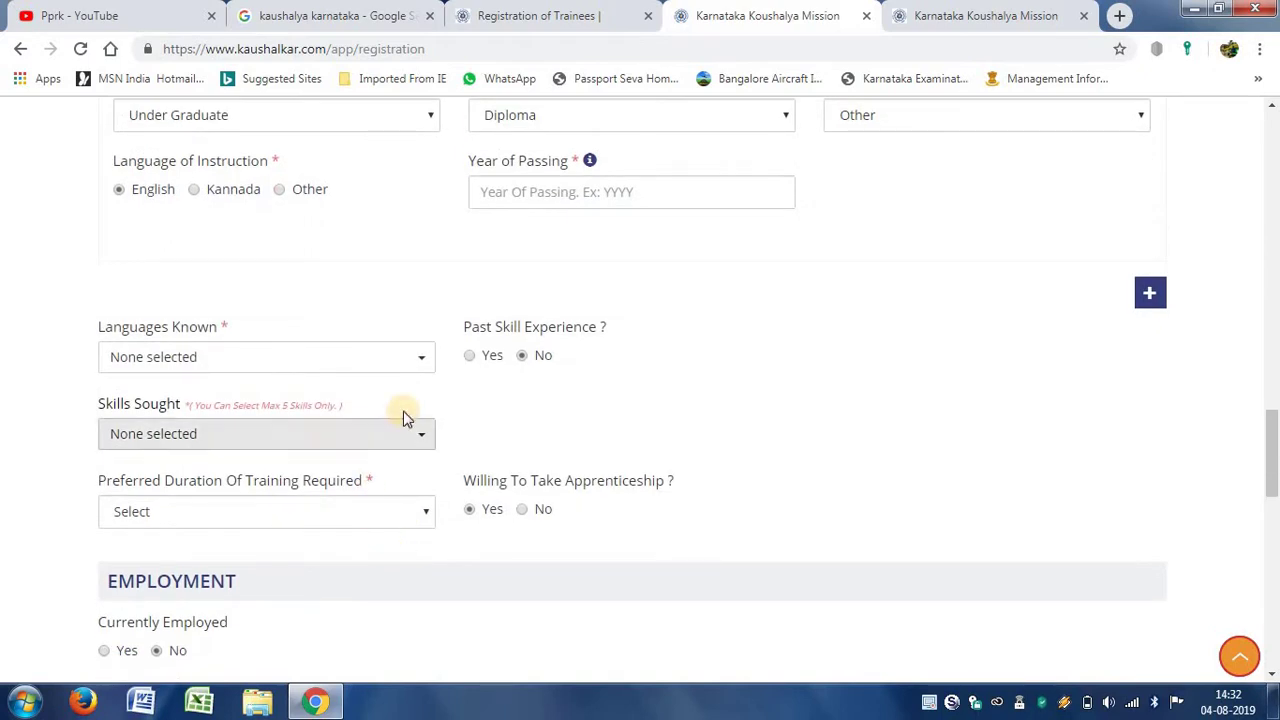
left_click(424, 361)
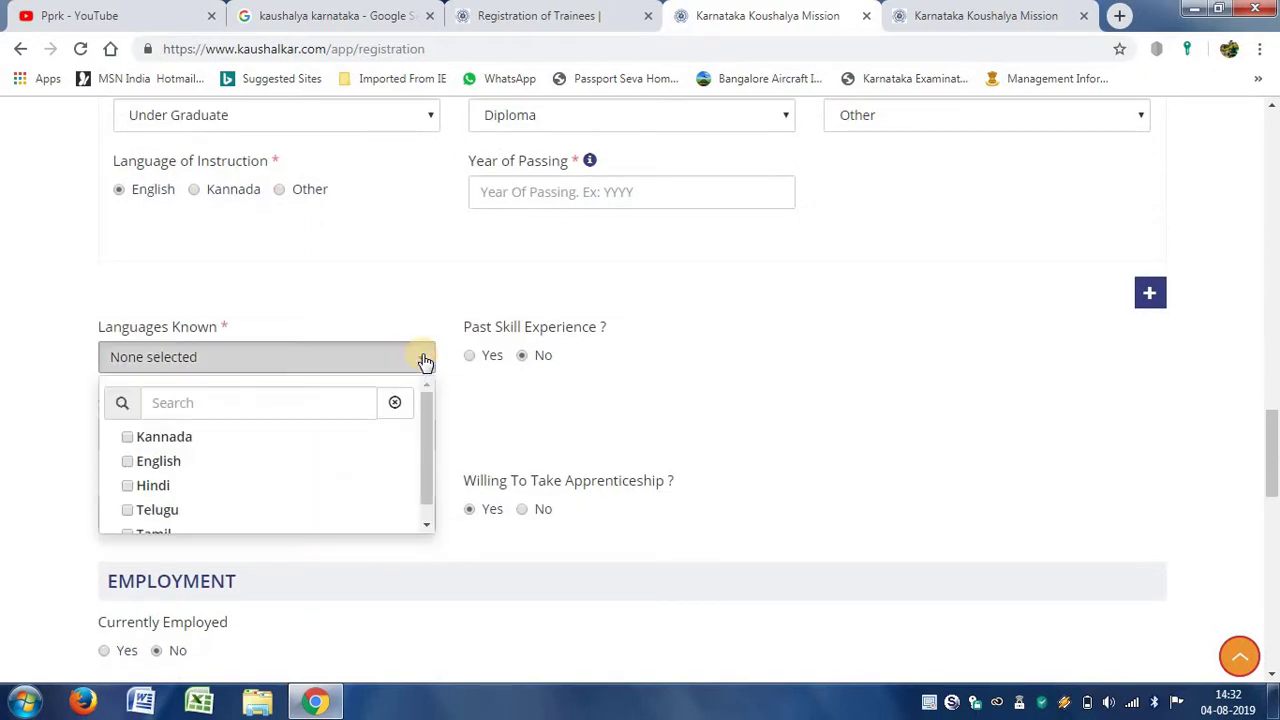
left_click(424, 362)
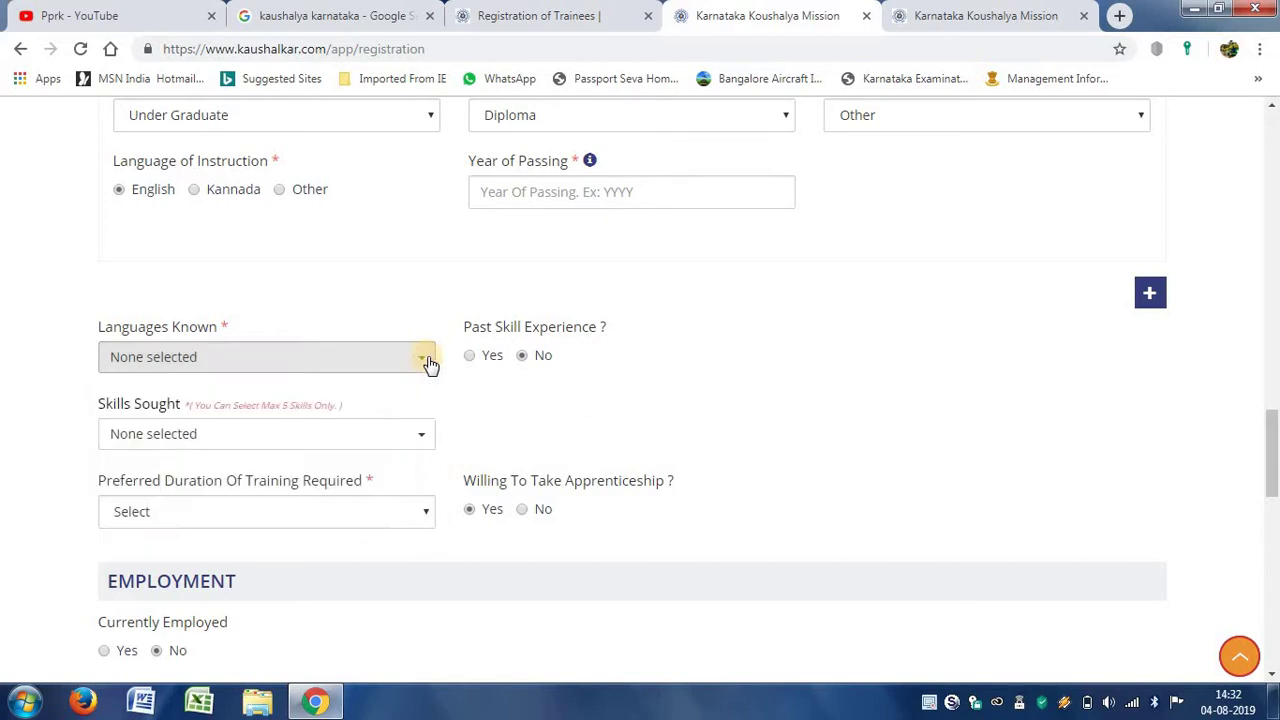
left_click(421, 438)
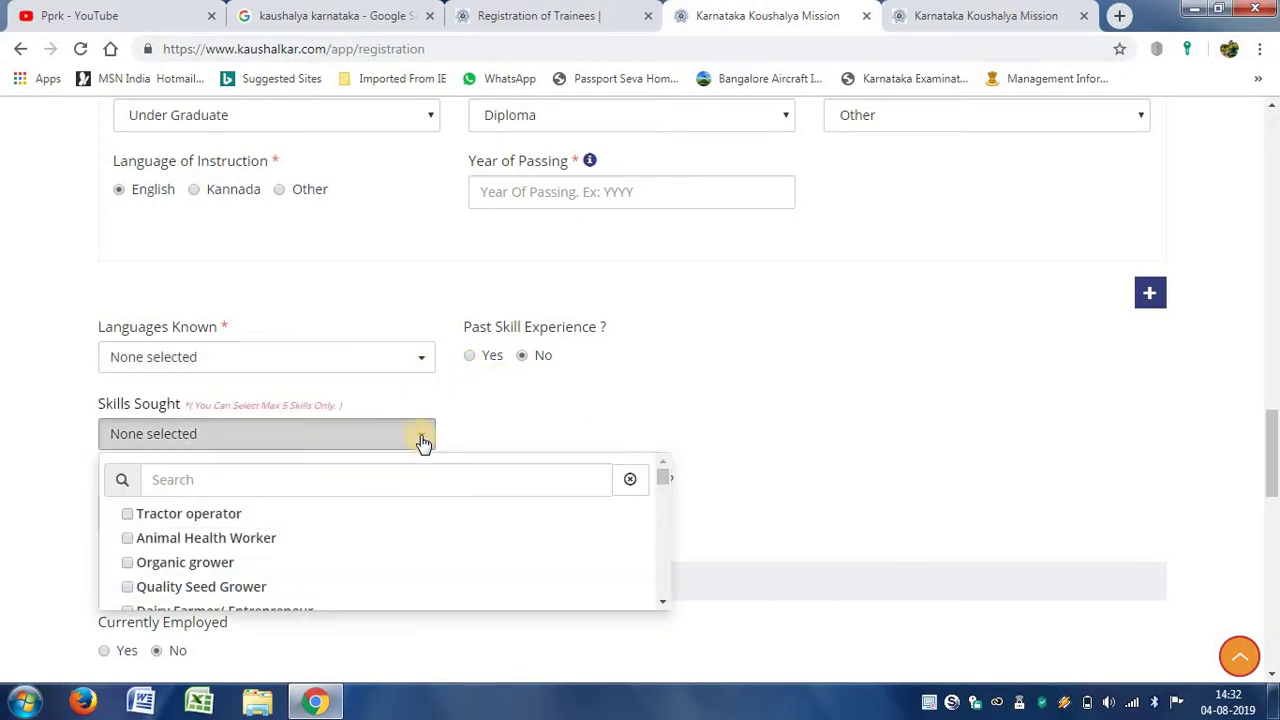
left_click(485, 441)
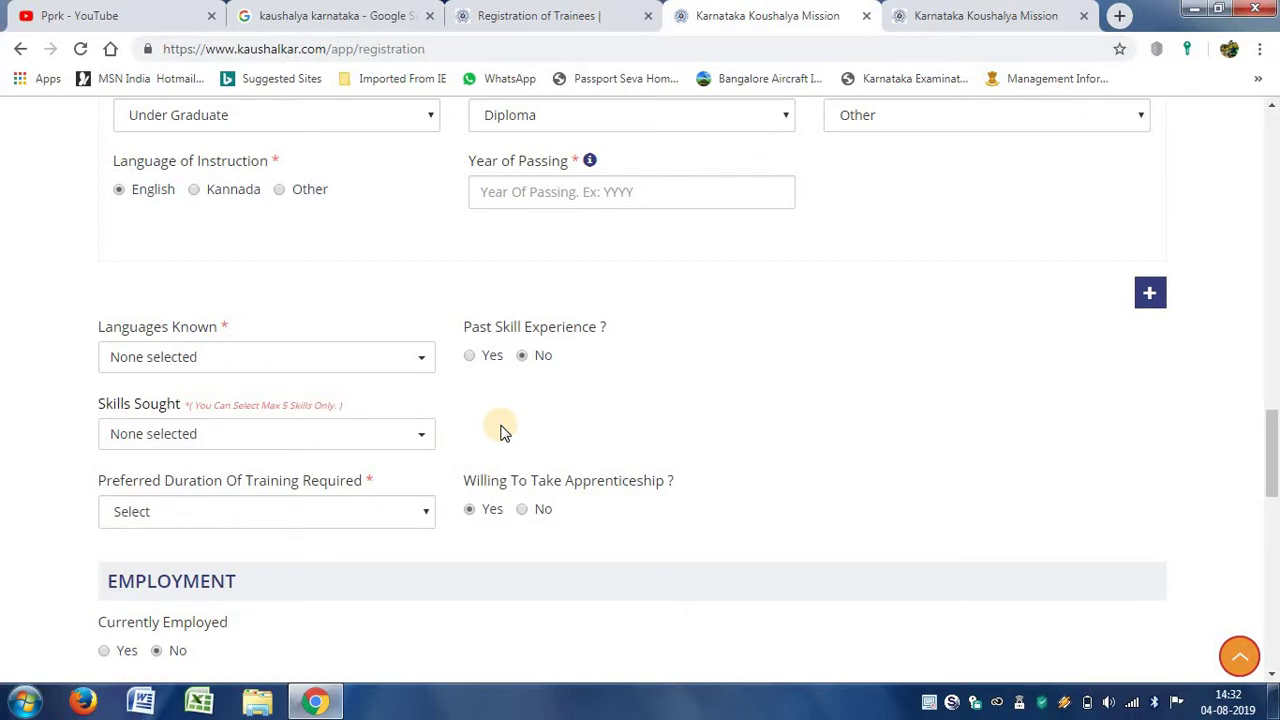
Search the Skills Sought list for "heavy" and select Heavy Passenger Vehicle Driving Residential.
left_click(424, 439)
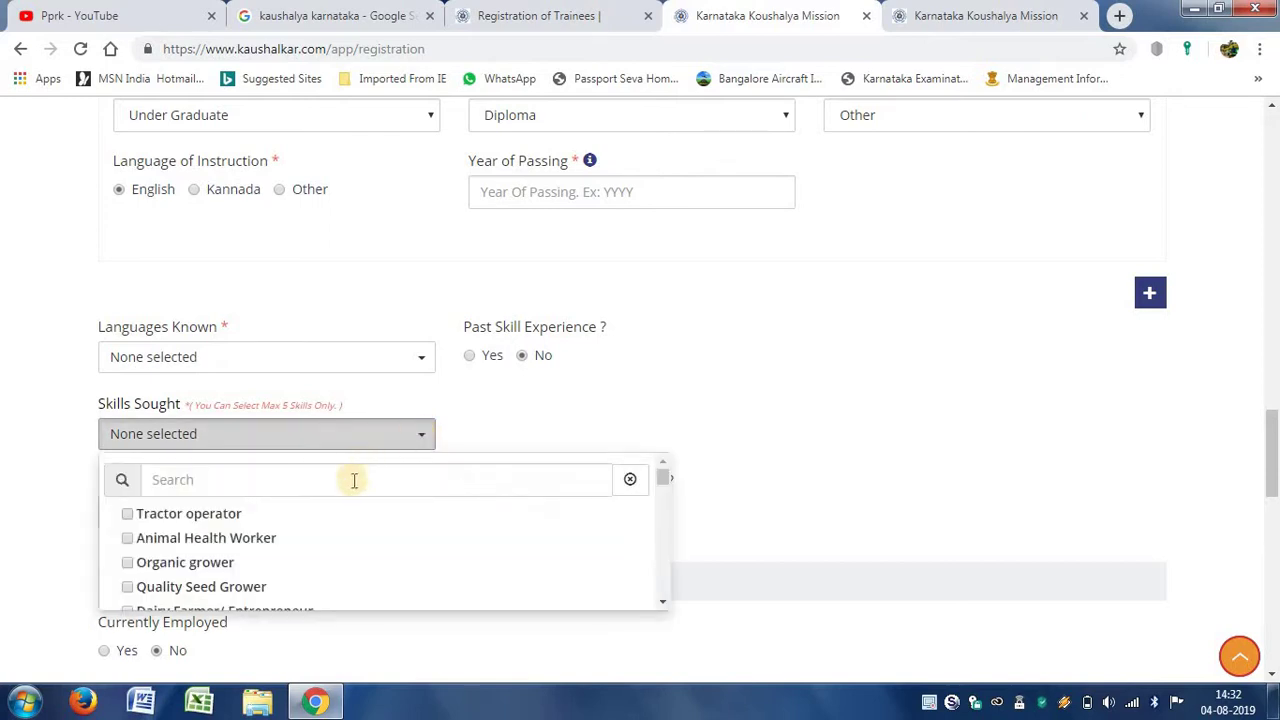
left_click(354, 480)
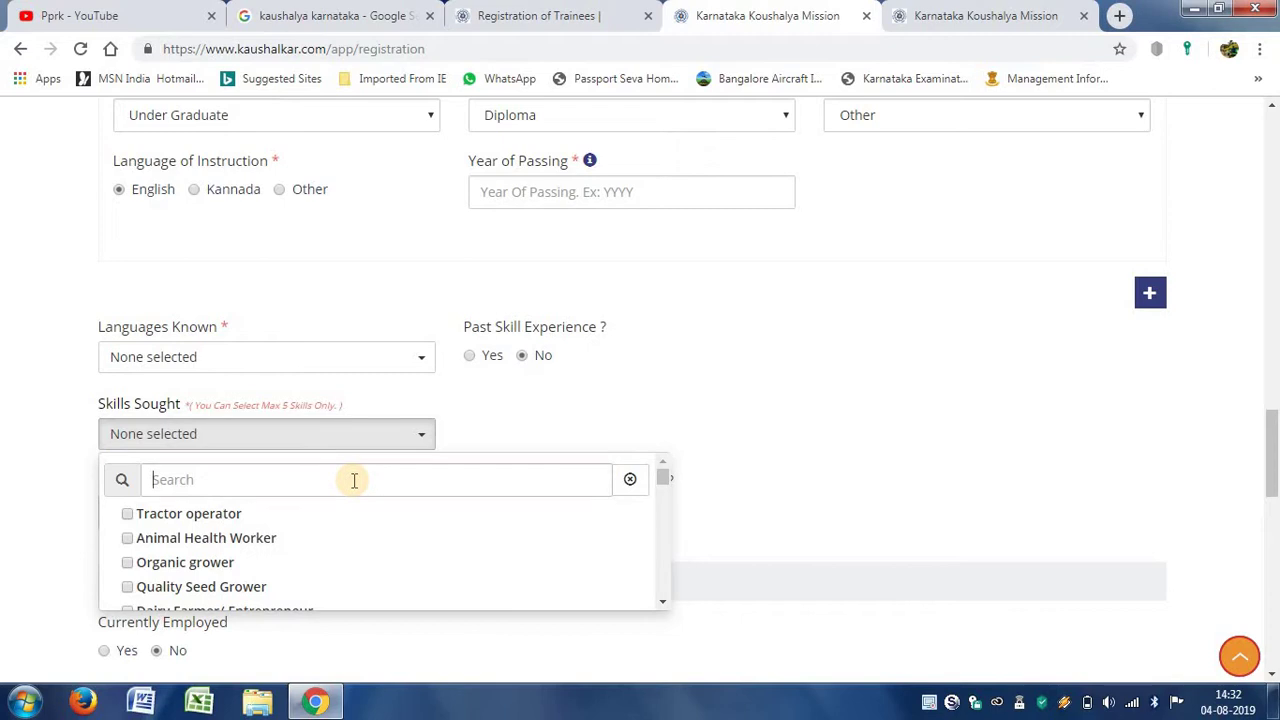
type("heavy")
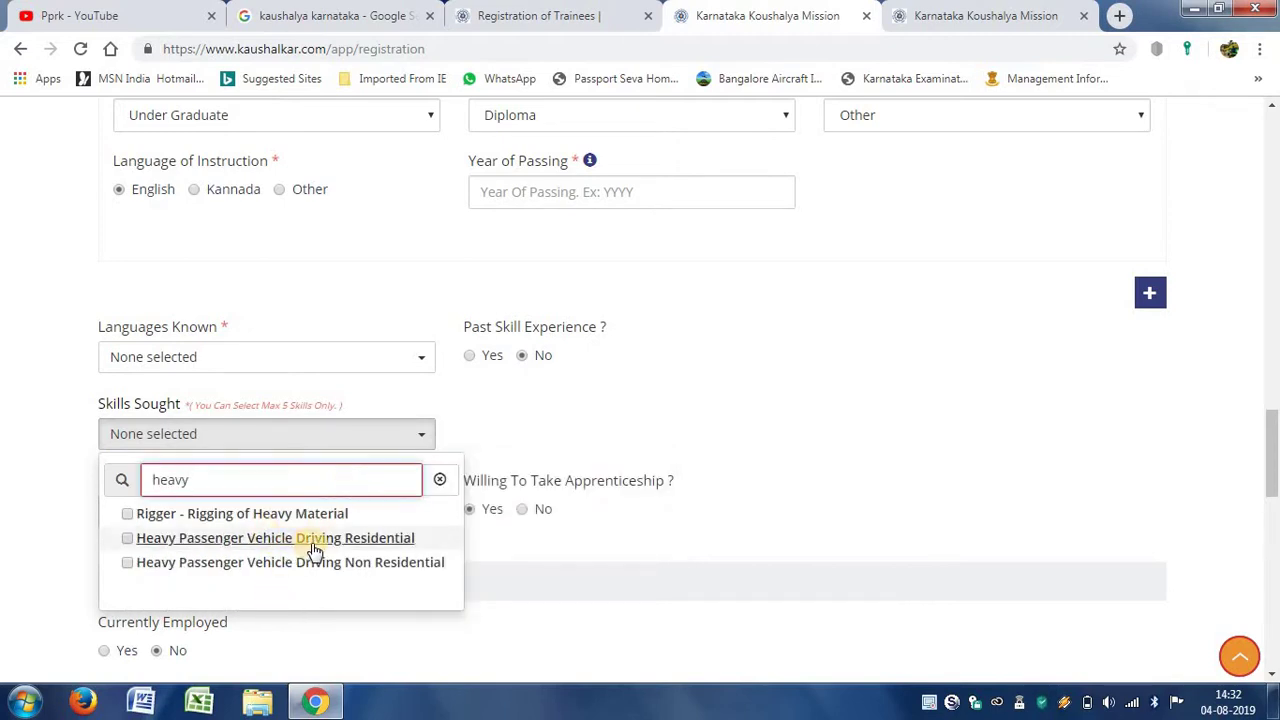
left_click(362, 540)
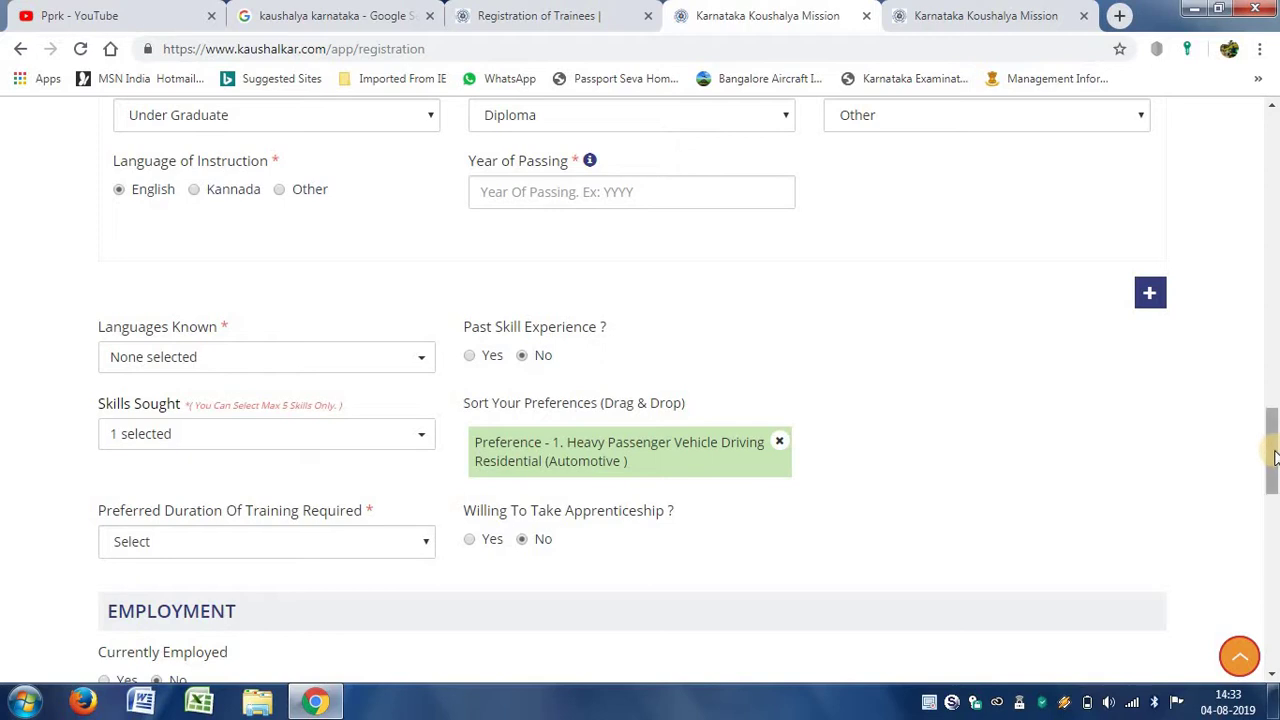
Set the preferred training duration to 4 - 6 weeks and mark the applicant as willing to take an apprenticeship.
scroll(1273, 470, "down", 1)
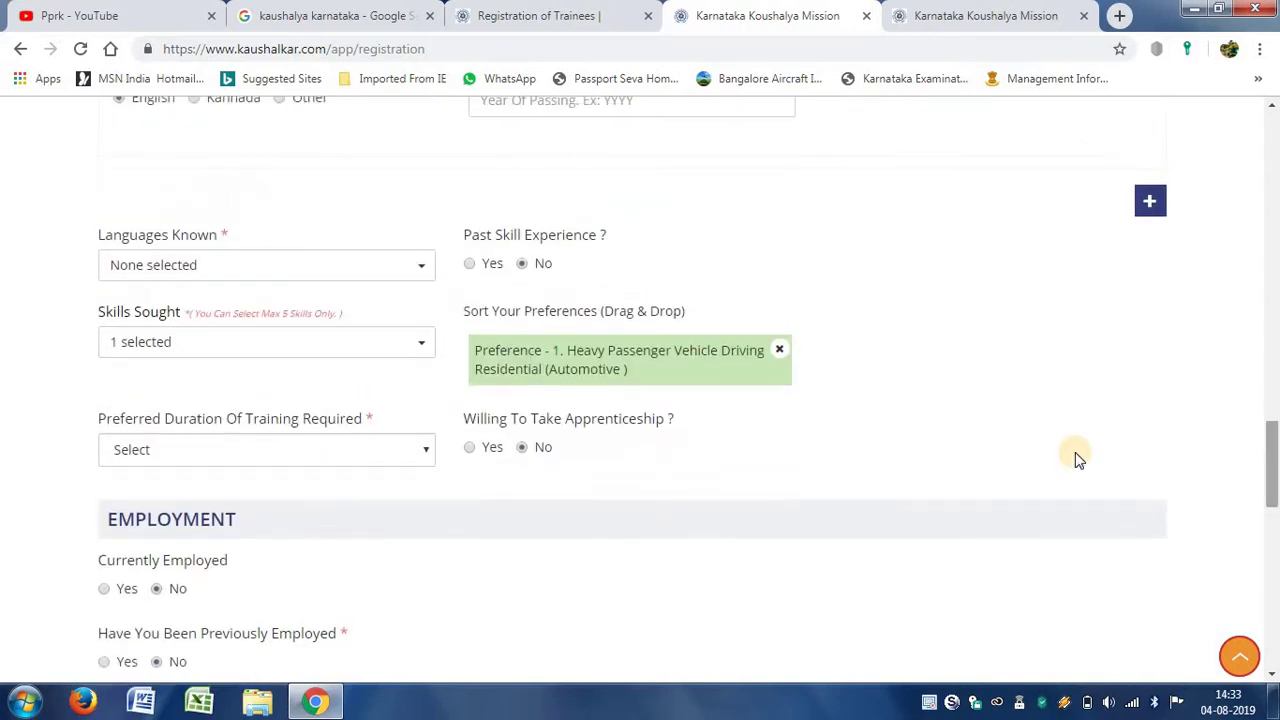
left_click(424, 452)
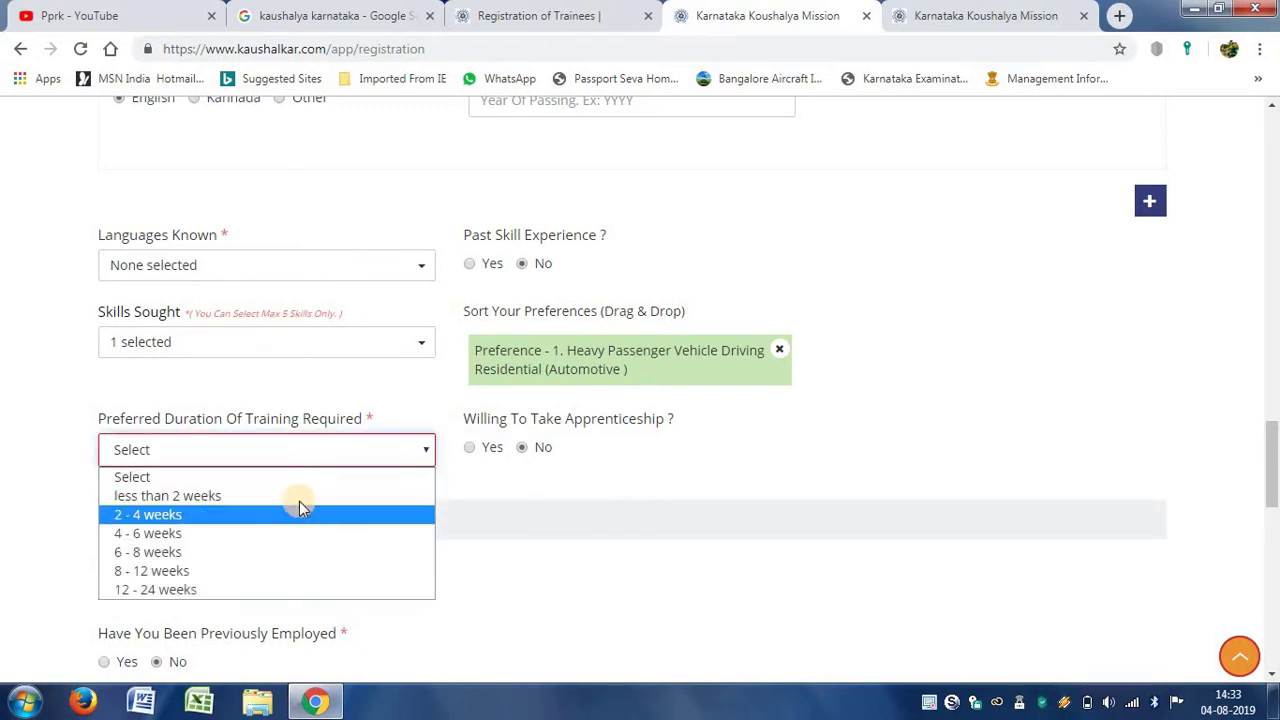
left_click(266, 540)
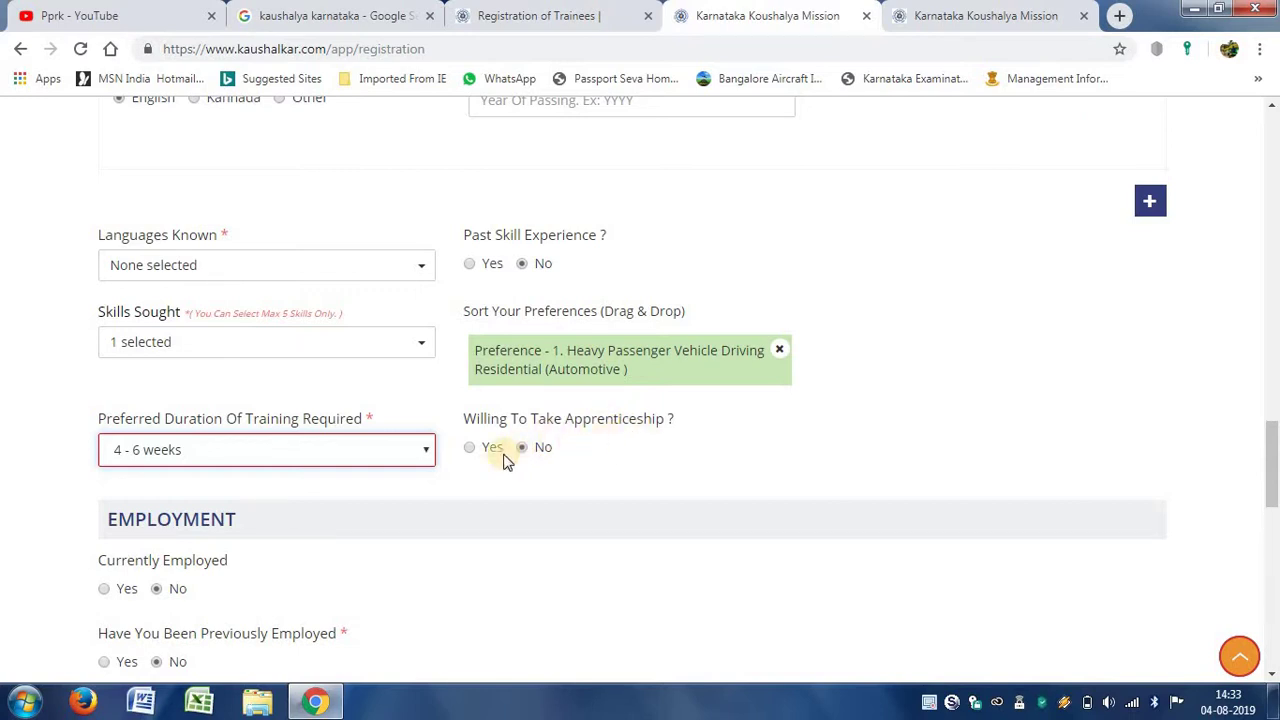
left_click(469, 448)
scroll(281, 605, "down", 2)
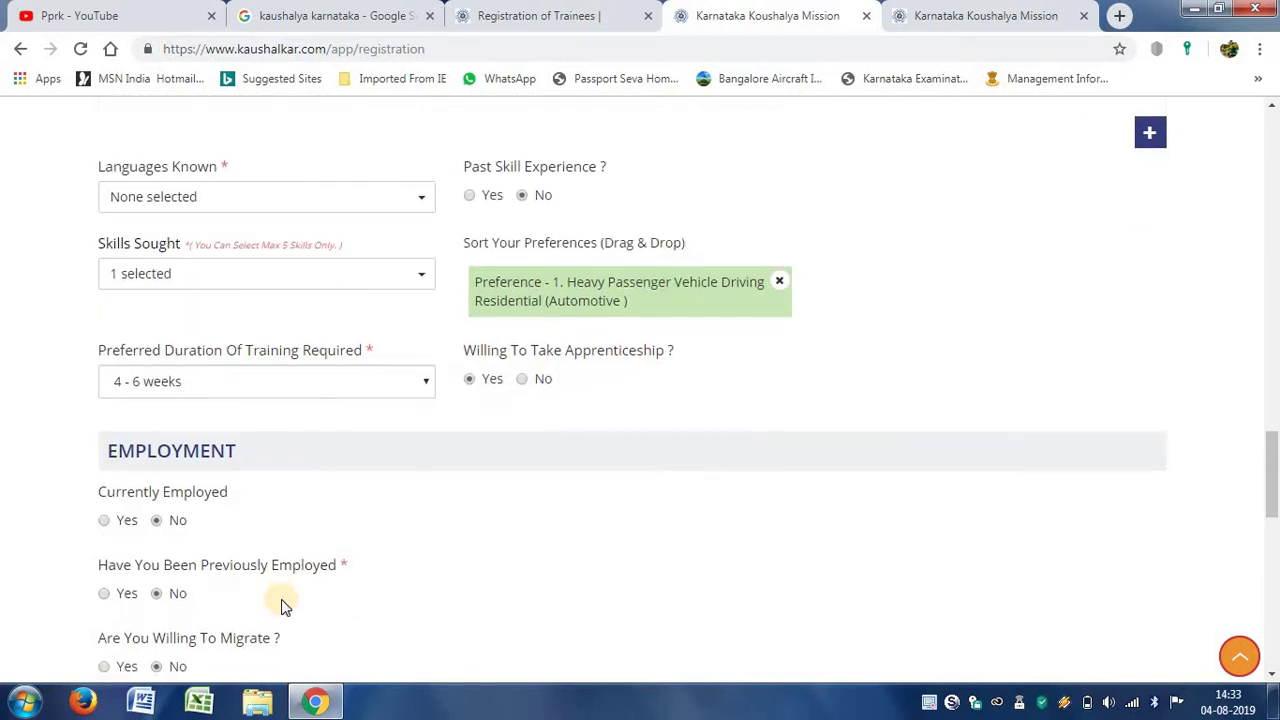
scroll(281, 605, "down", 1)
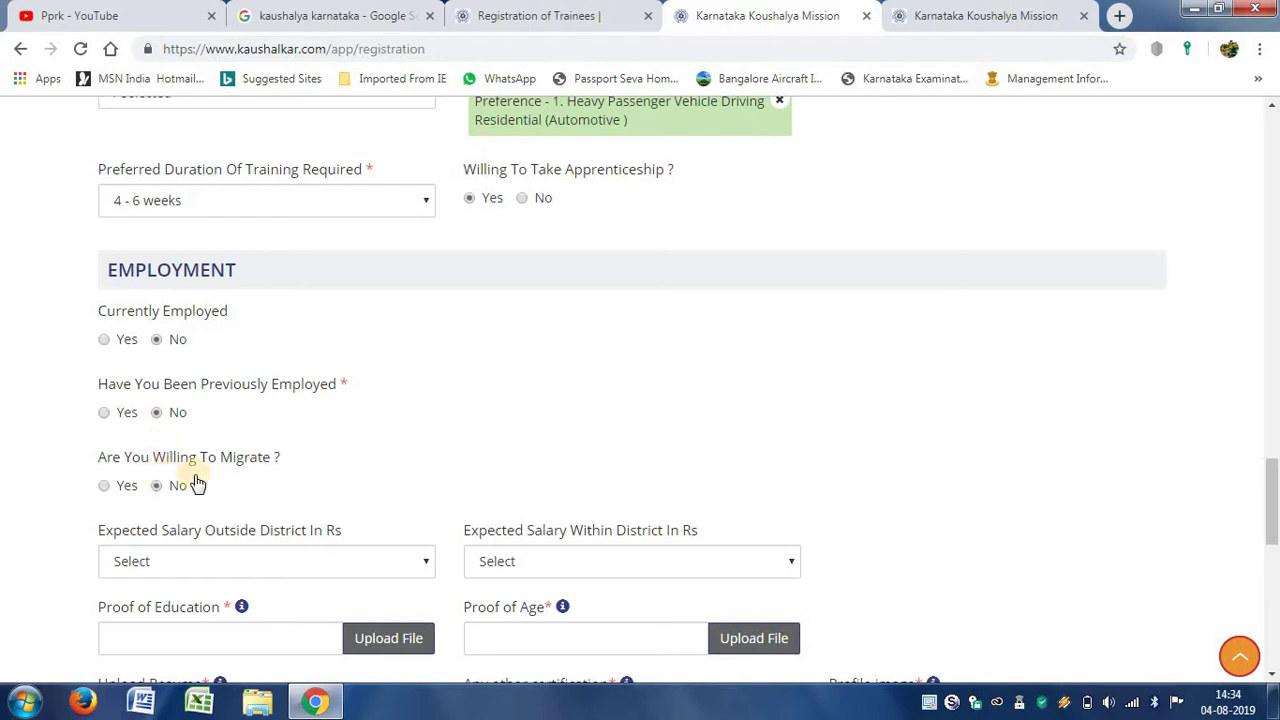
Review the salary ranges offered for Expected Salary Outside District and Expected Salary Within District without selecting any.
left_click(411, 573)
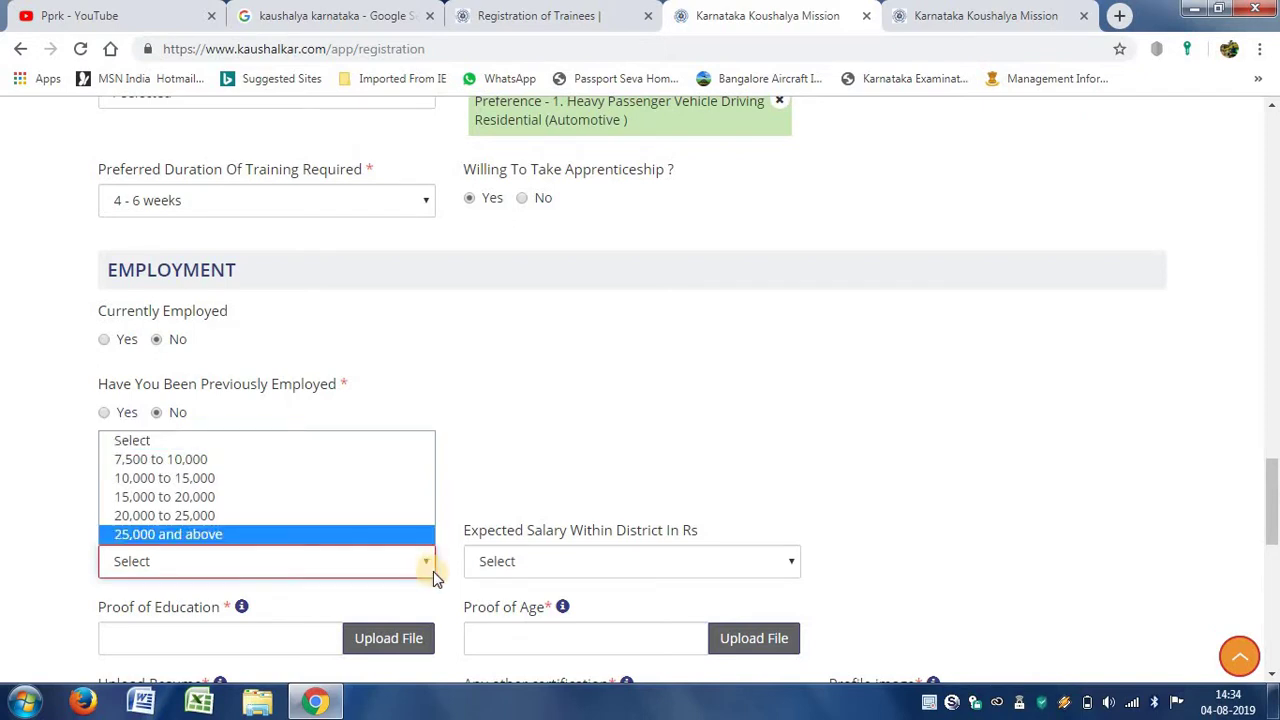
left_click(600, 562)
left_click(600, 561)
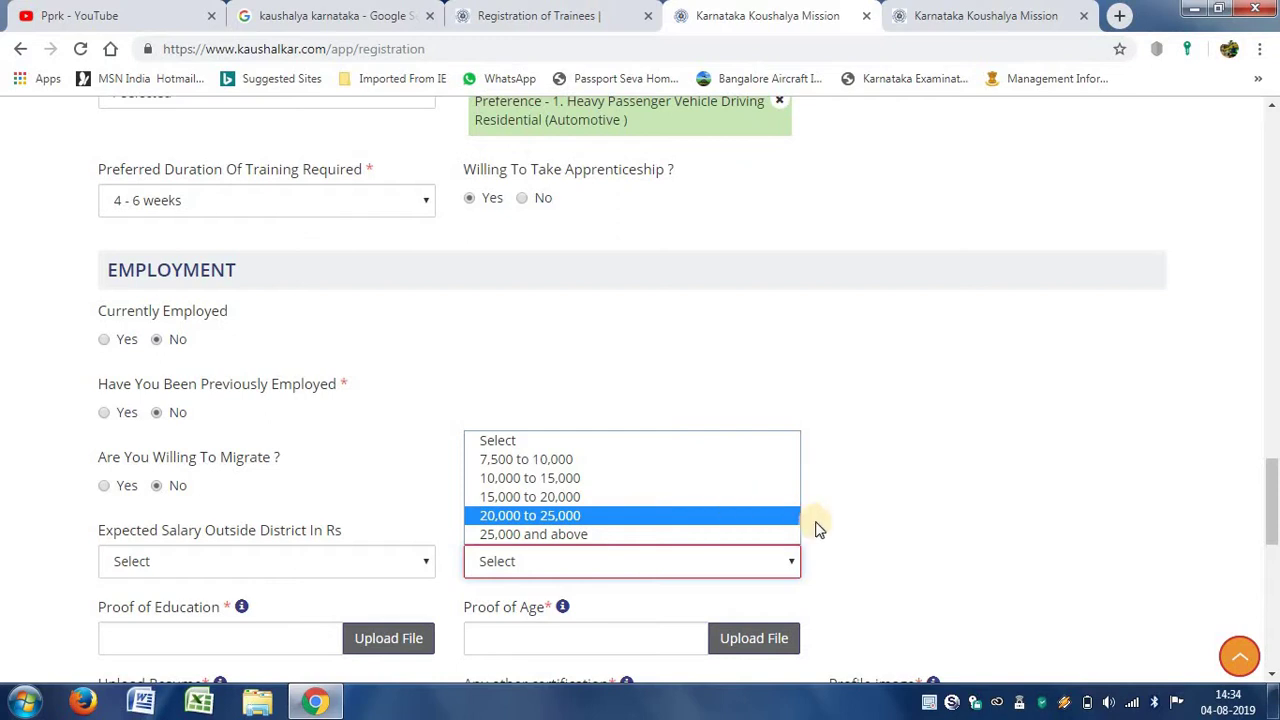
left_click(817, 528)
Open the file selection for the Proof of Education upload and close it without choosing a file.
scroll(817, 528, "down", 2)
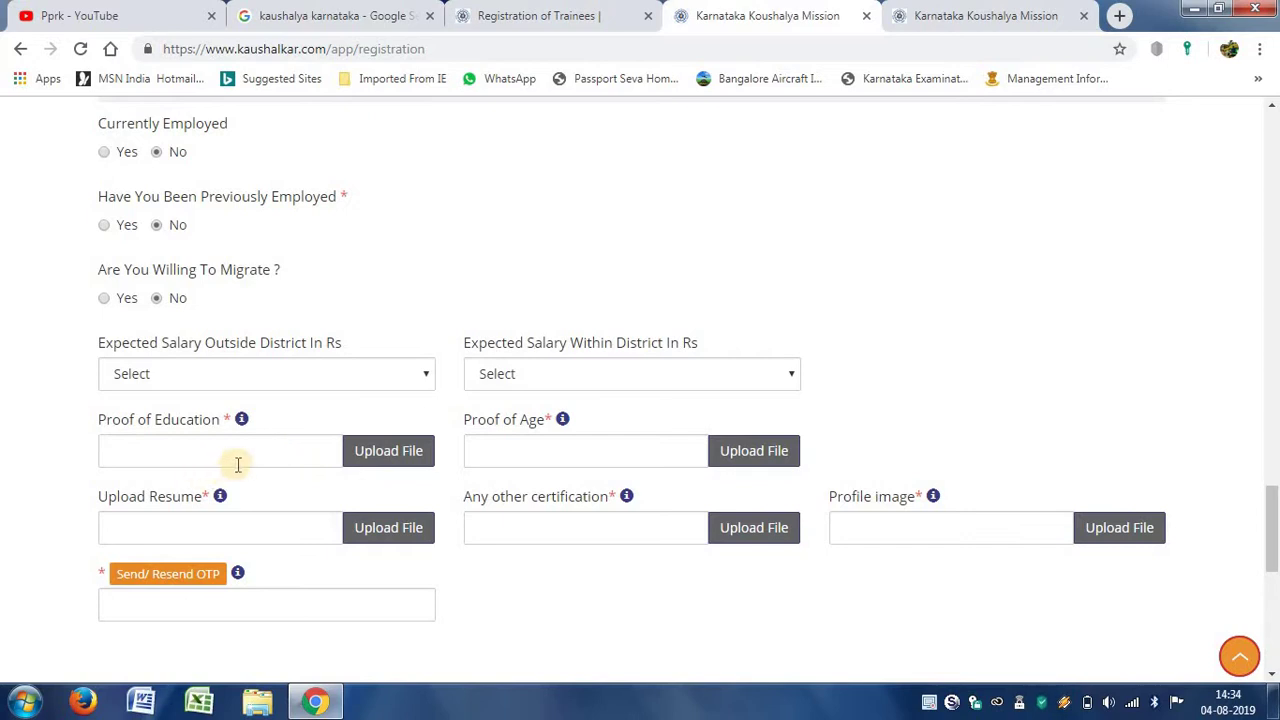
left_click(398, 452)
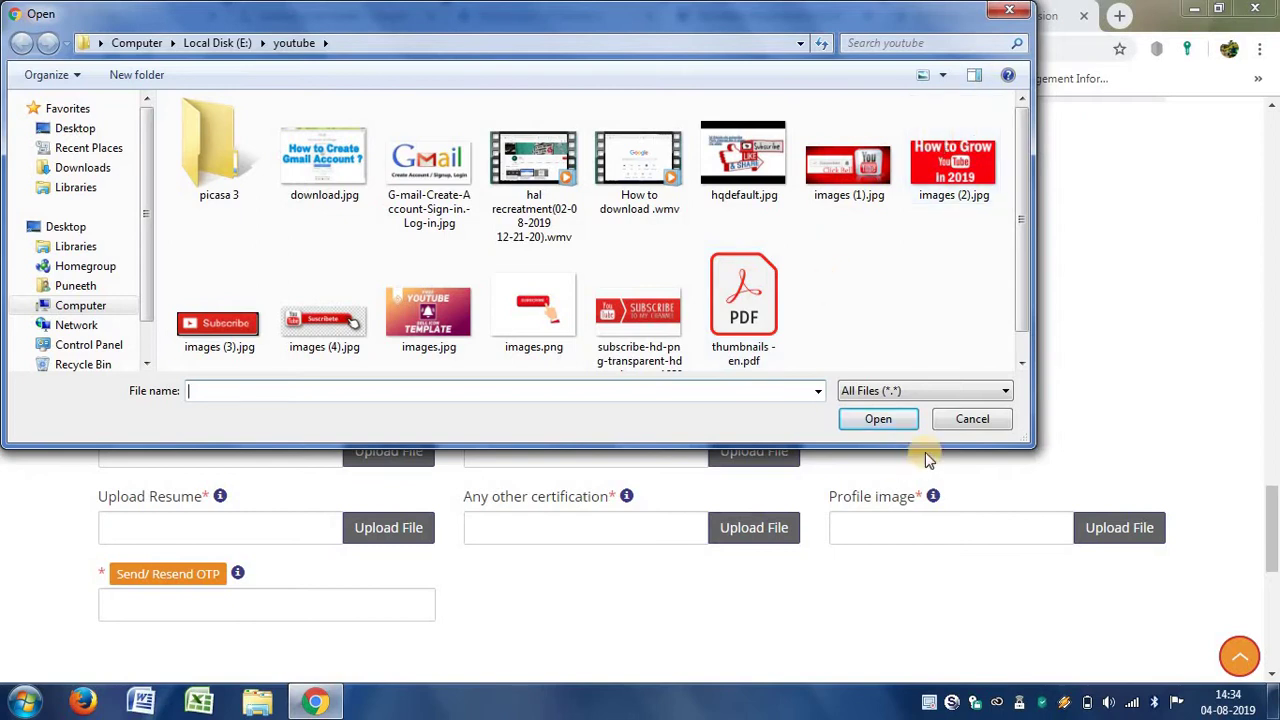
left_click(988, 420)
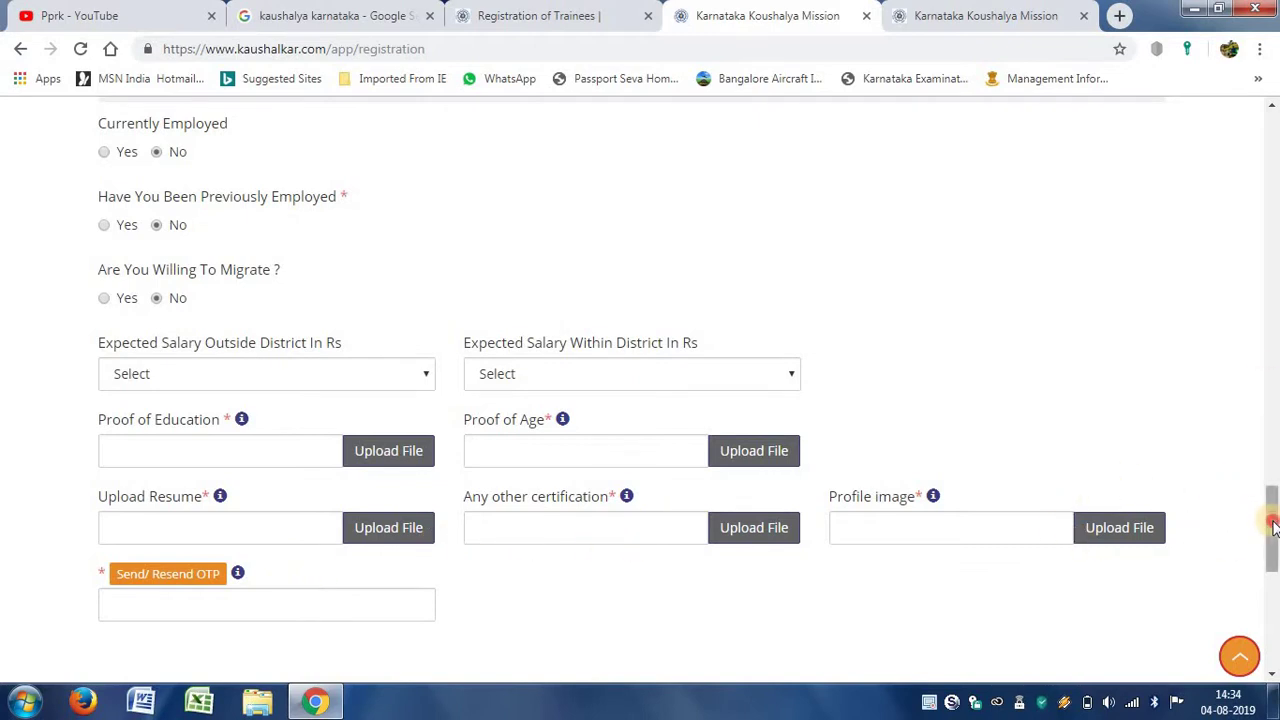
Set Expected Salary Outside District to 10,000 to 15,000.
left_click_drag(1273, 527, 1273, 545)
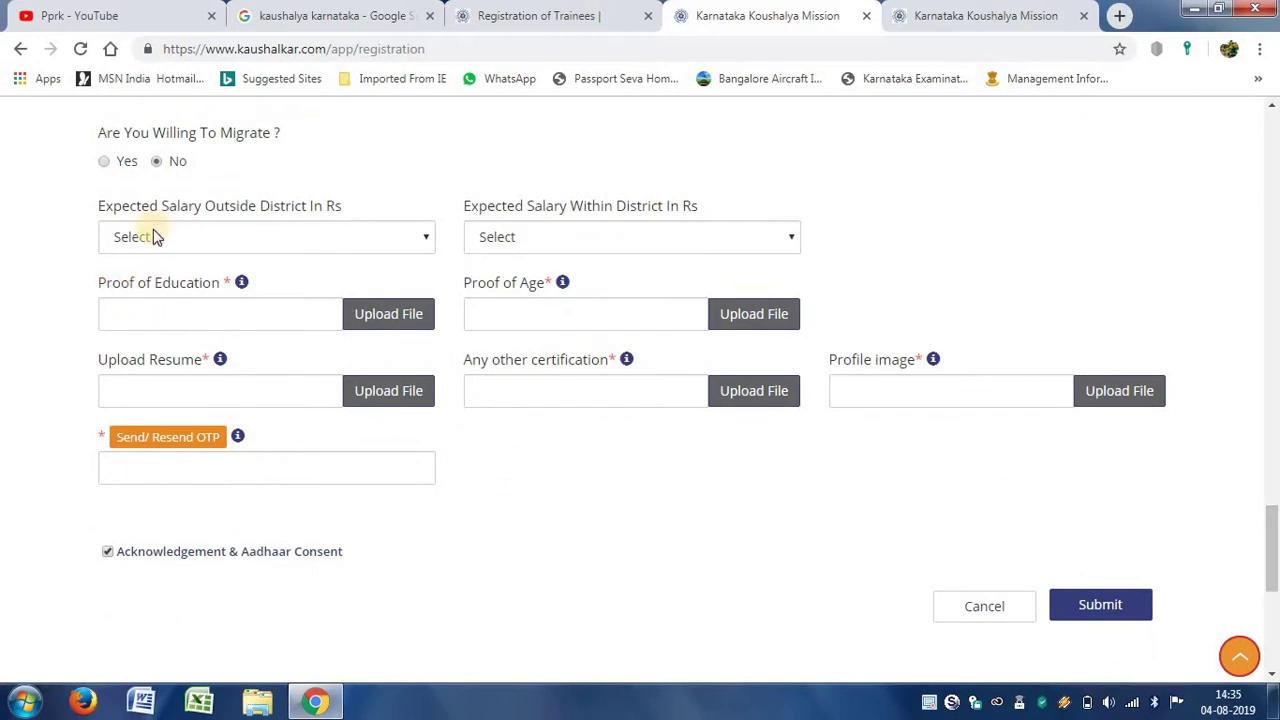
left_click(190, 240)
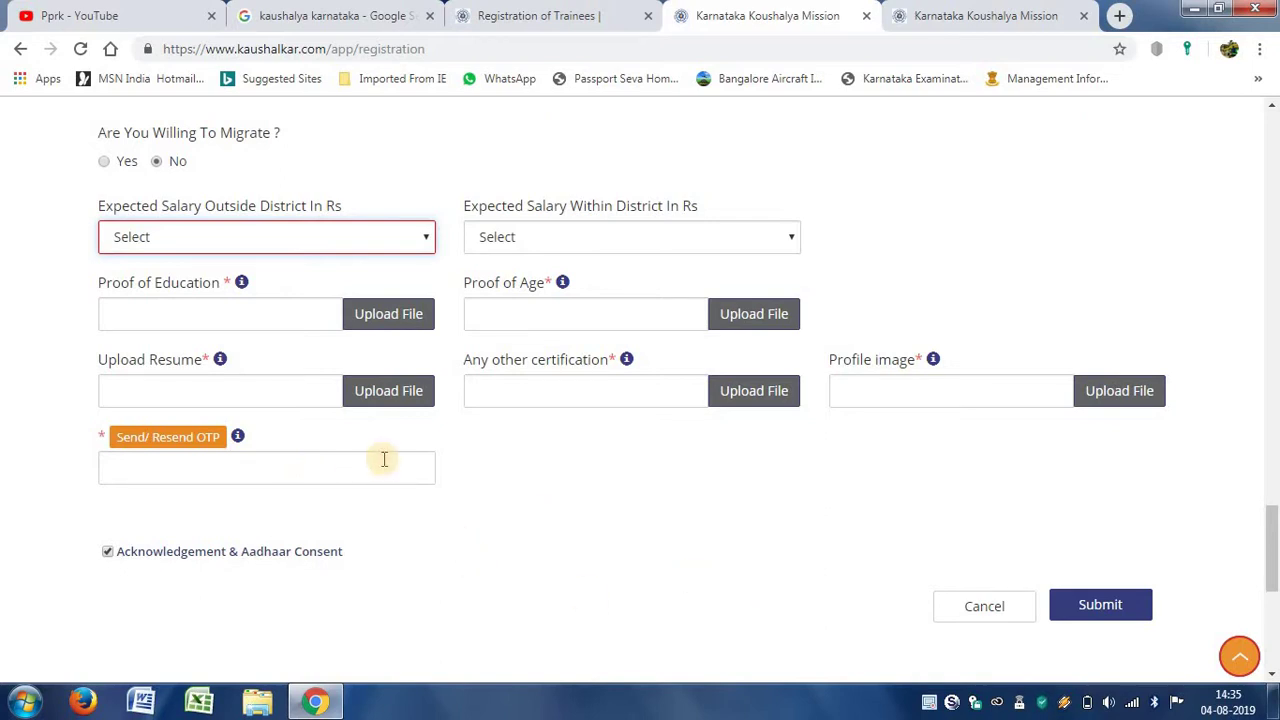
key("Down")
key("Down")
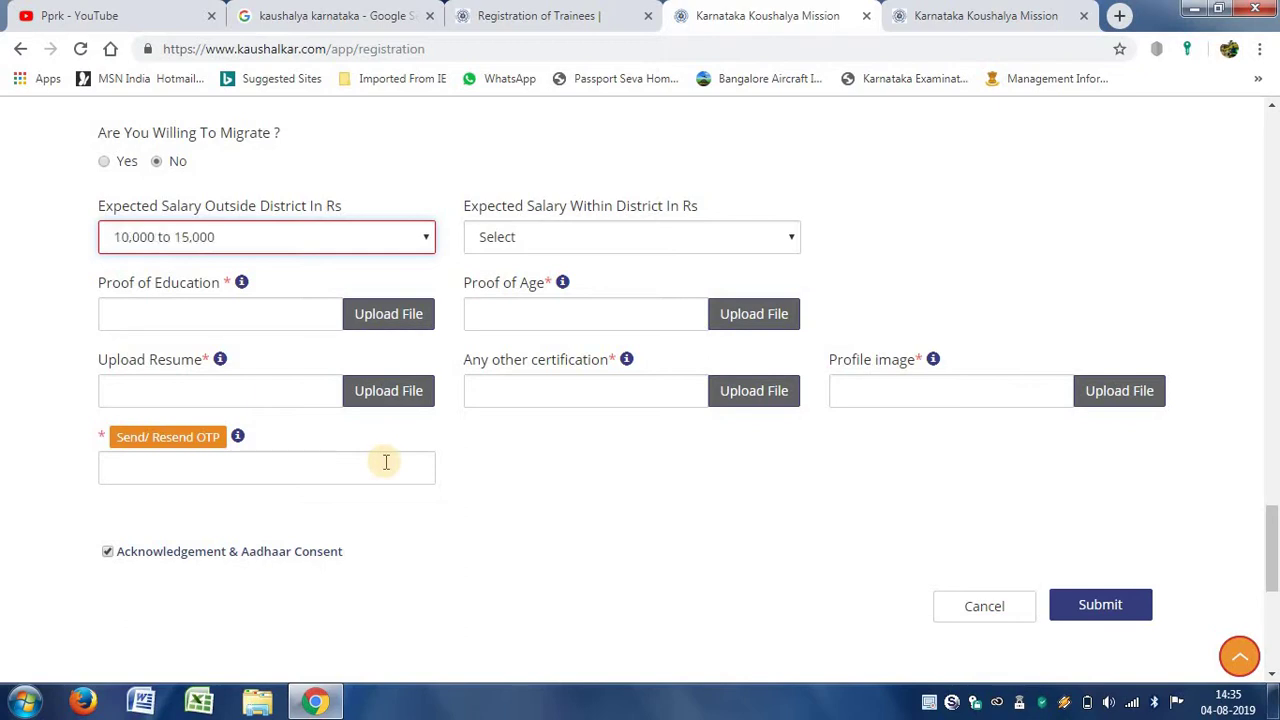
left_click(477, 503)
Look back over the registration form from the Submit area up to Personal Details and switch to the Pprk channel on YouTube.
scroll(477, 503, "down", 3)
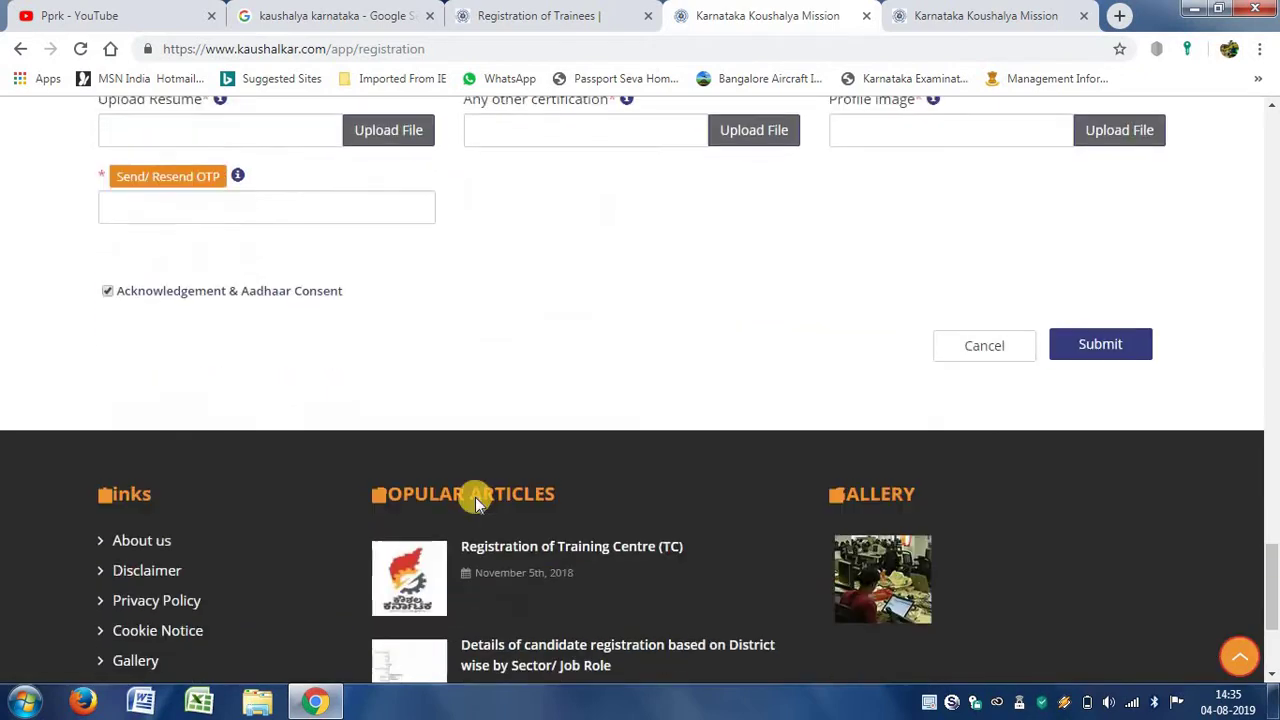
scroll(477, 503, "up", 1)
scroll(476, 503, "up", 10)
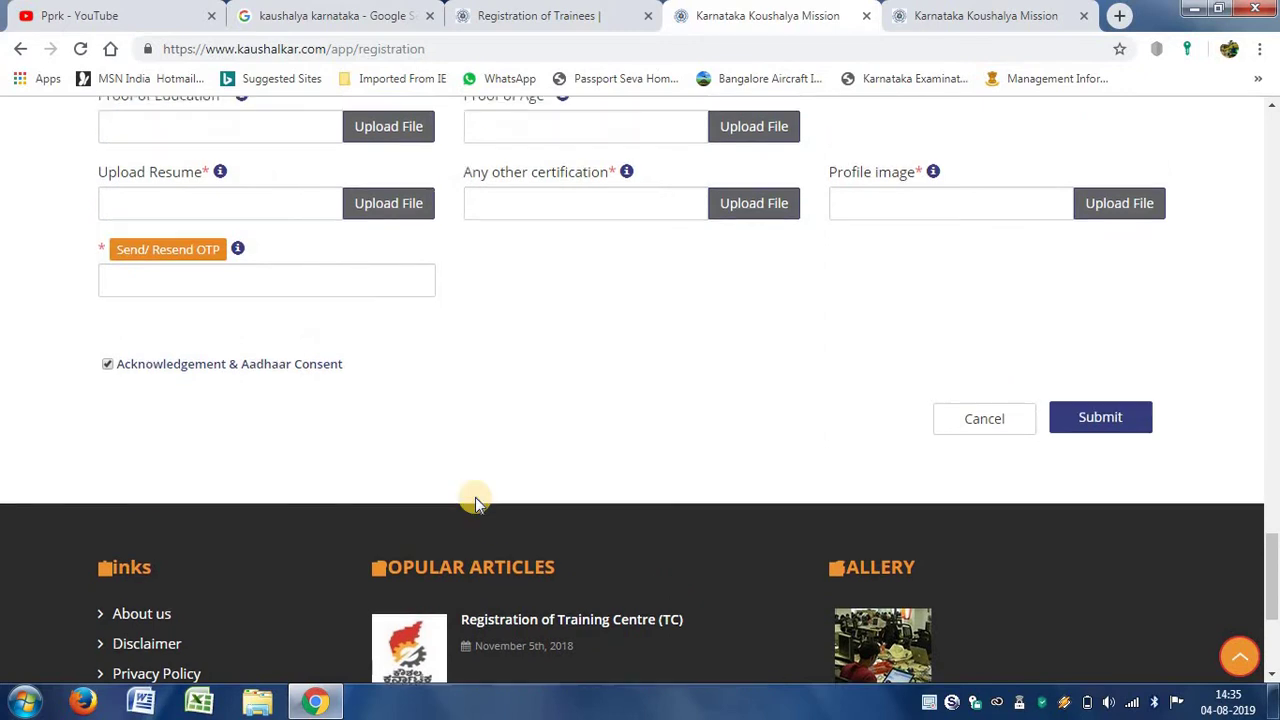
scroll(476, 503, "up", 15)
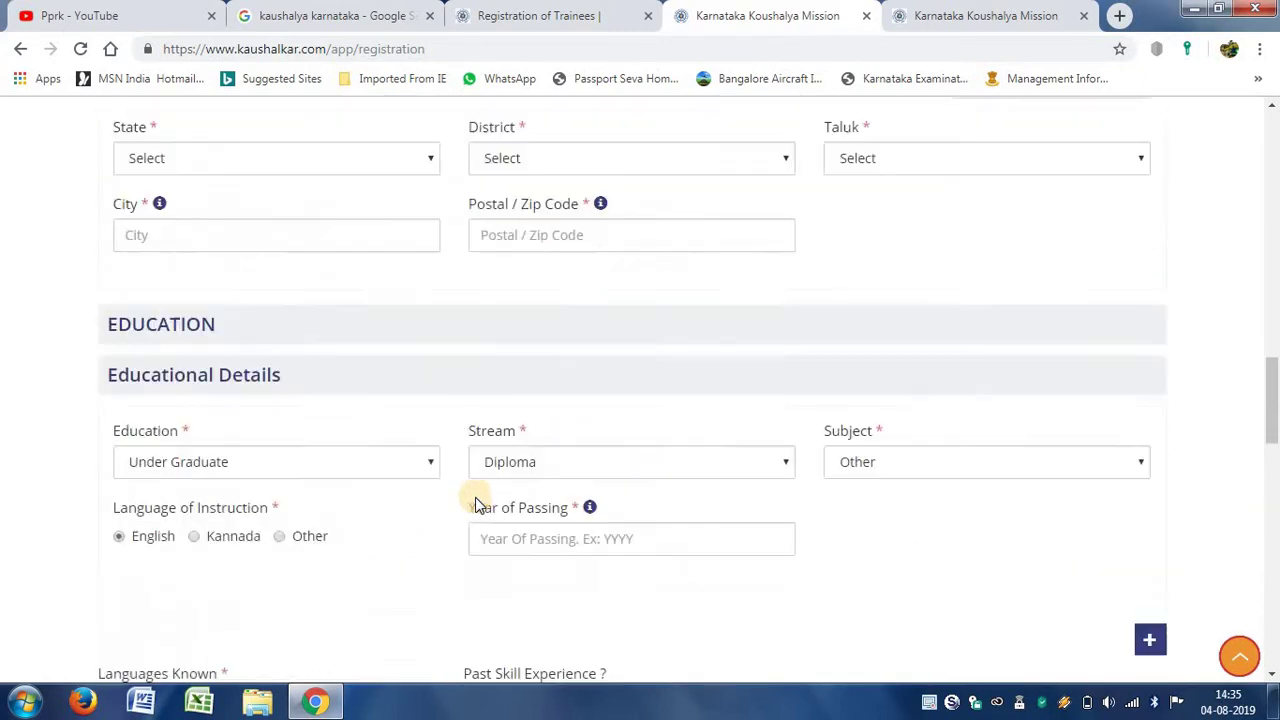
scroll(476, 503, "up", 4)
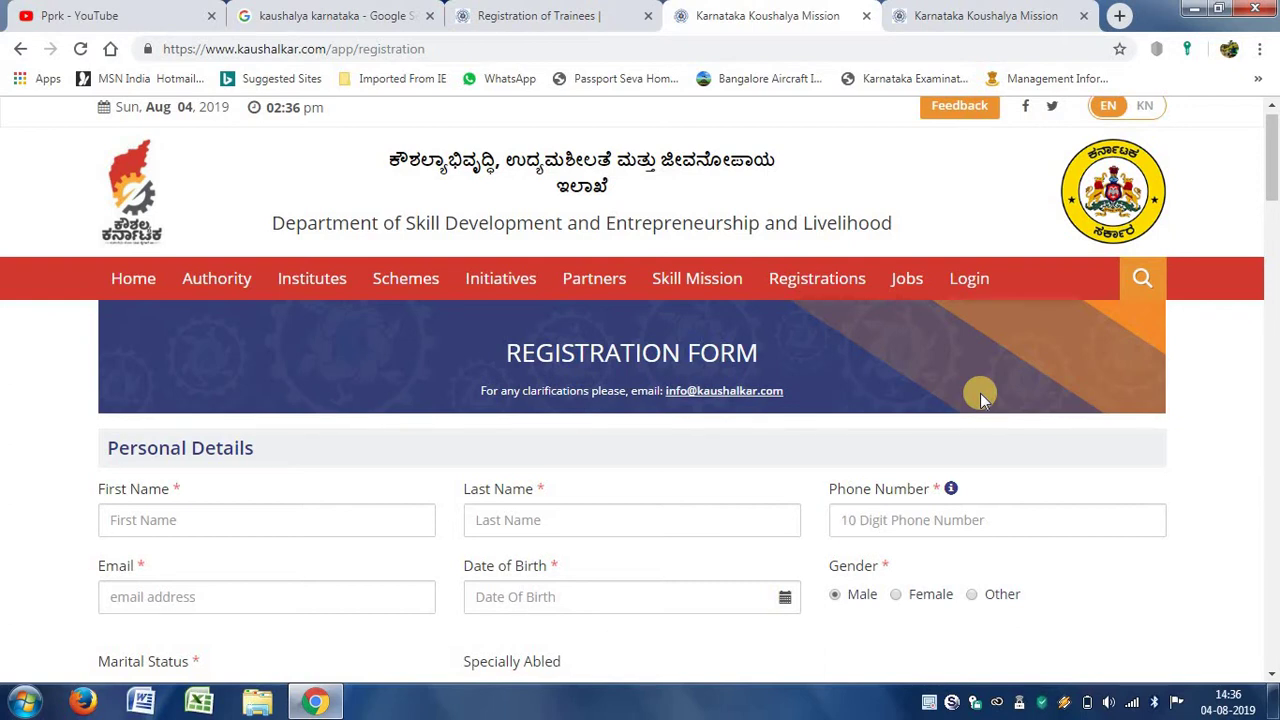
left_click(150, 16)
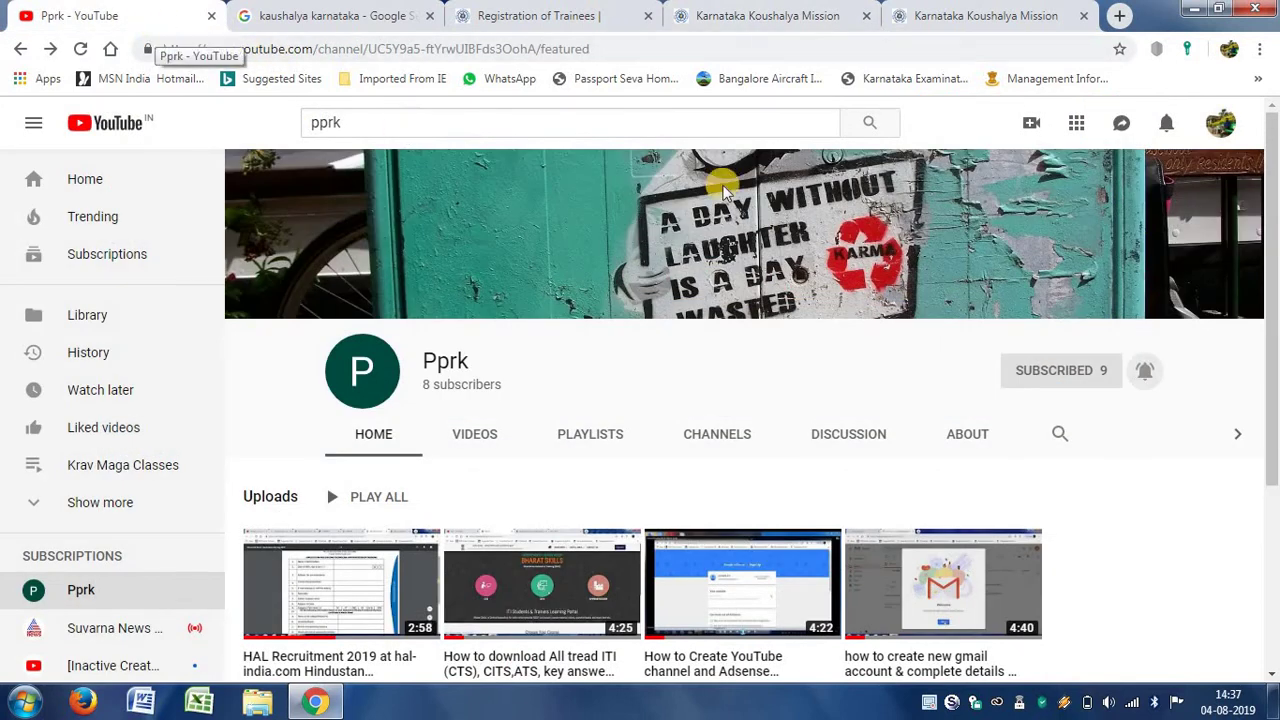